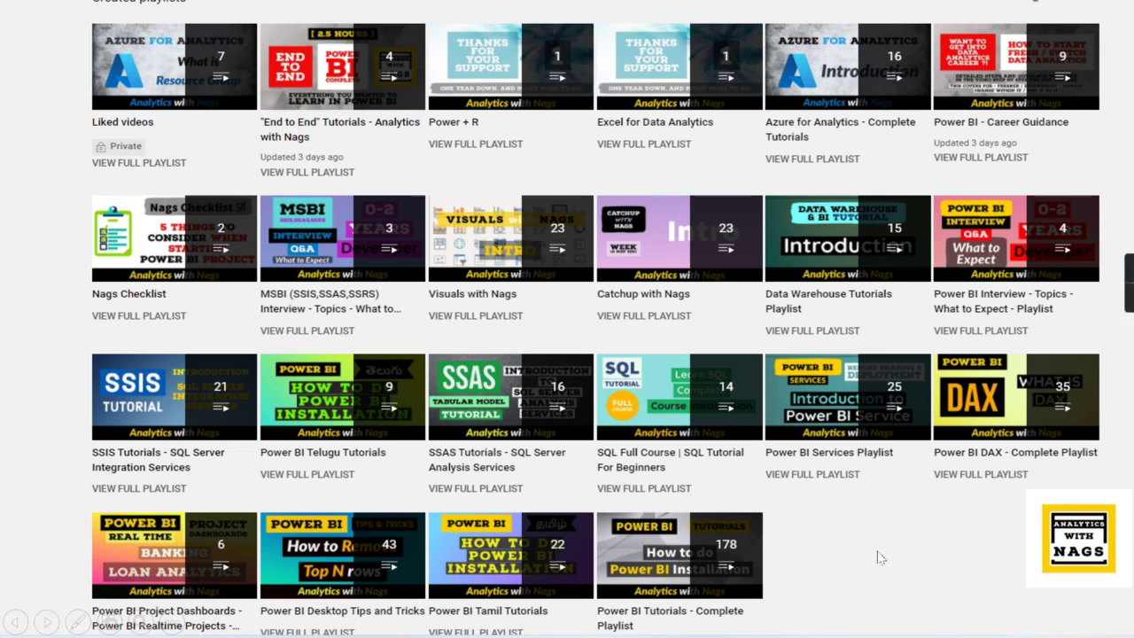
Exit the slideshow and return to editing the 'V12 Report Properties & Sorting' deck
key(Escape)
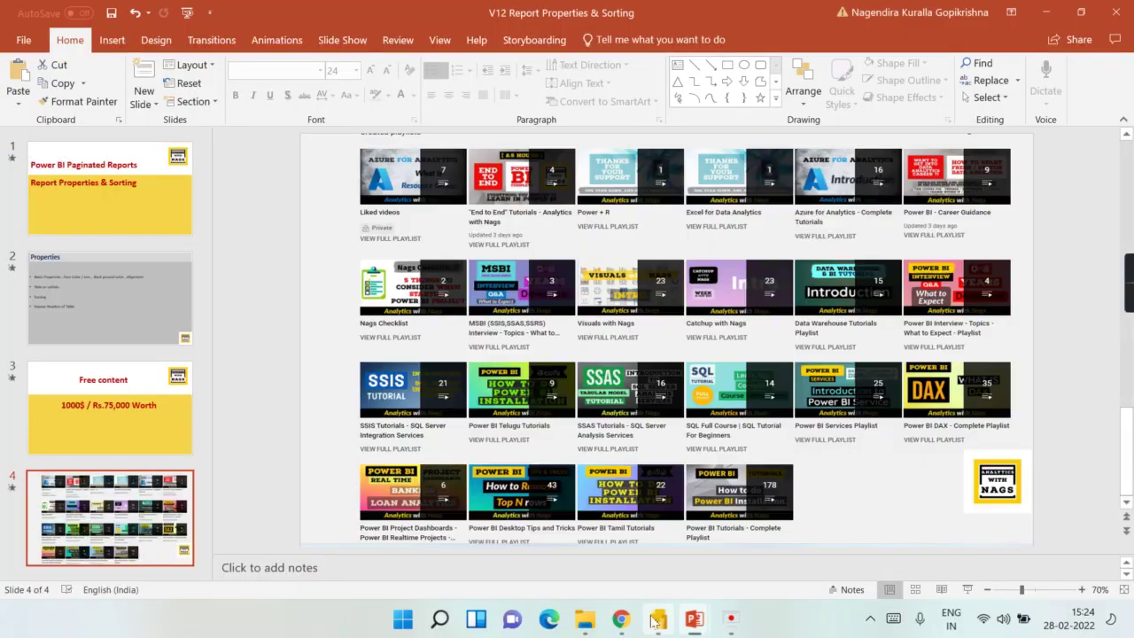
Switch to Report Builder and inspect the report, body, page header and page footer properties
click(657, 617)
click(747, 289)
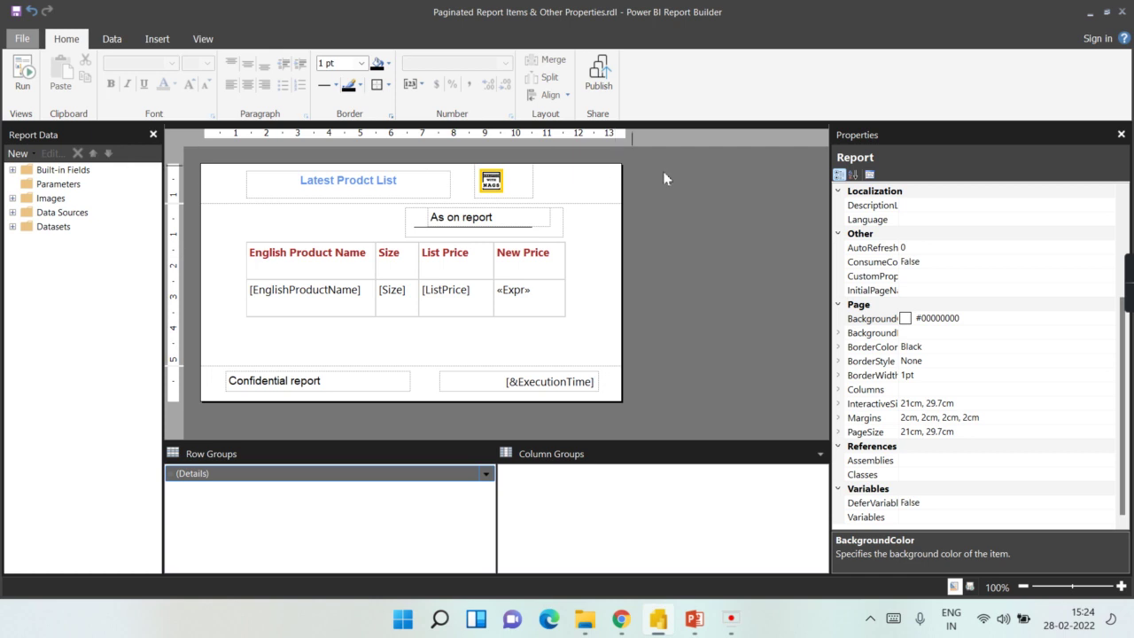
click(581, 285)
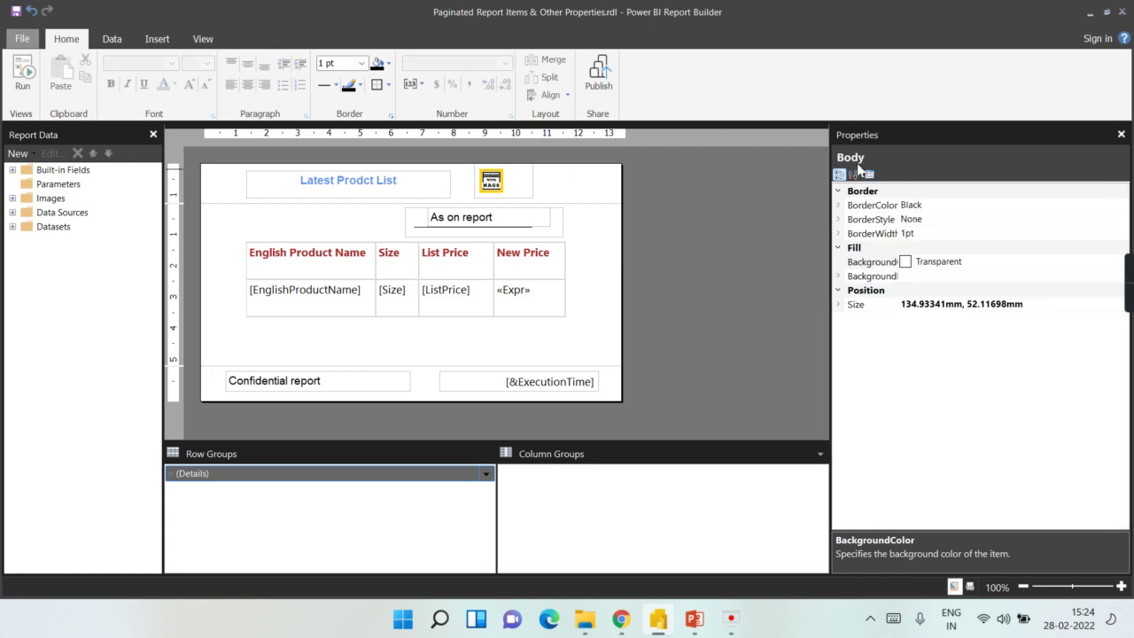
click(609, 187)
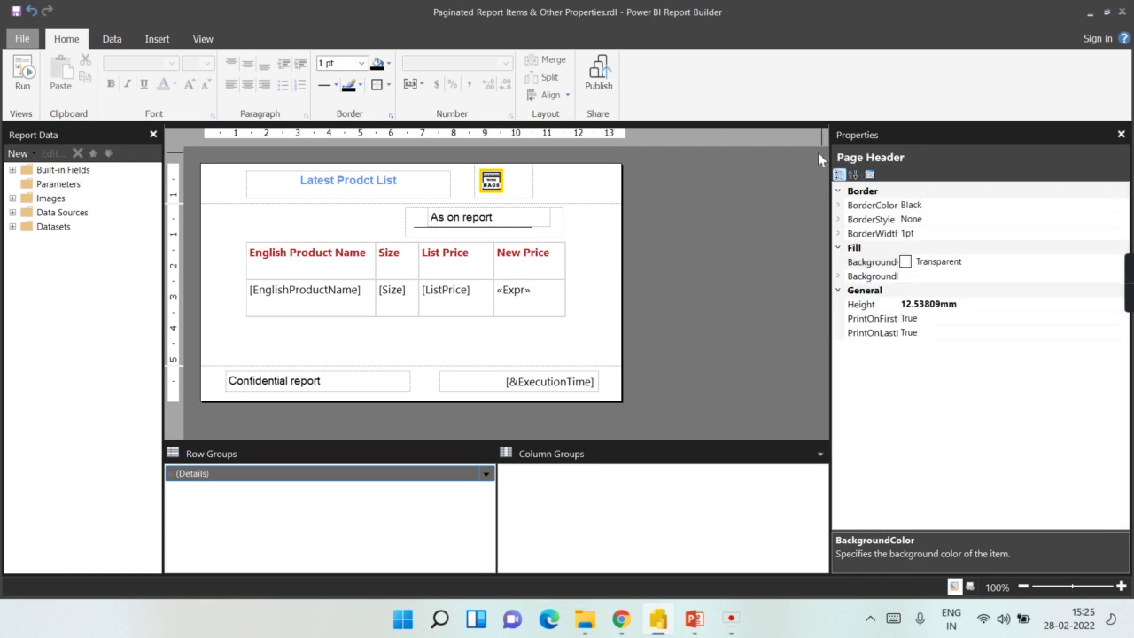
click(620, 397)
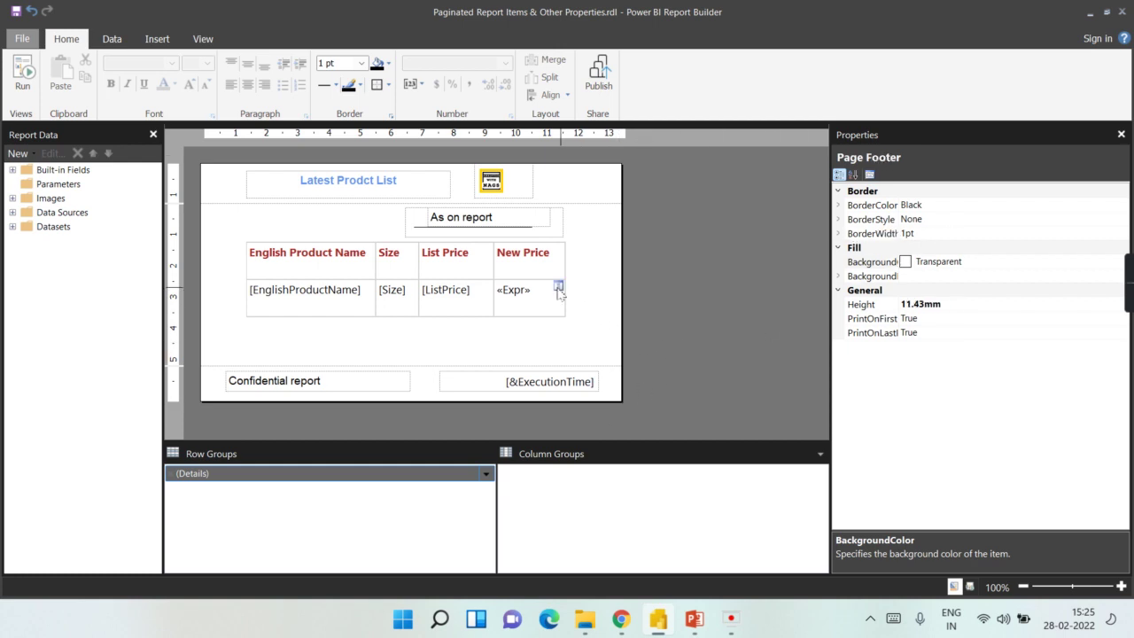
Inspect the properties of the New Price «Expr» cell, the product table and the title textbox
click(560, 287)
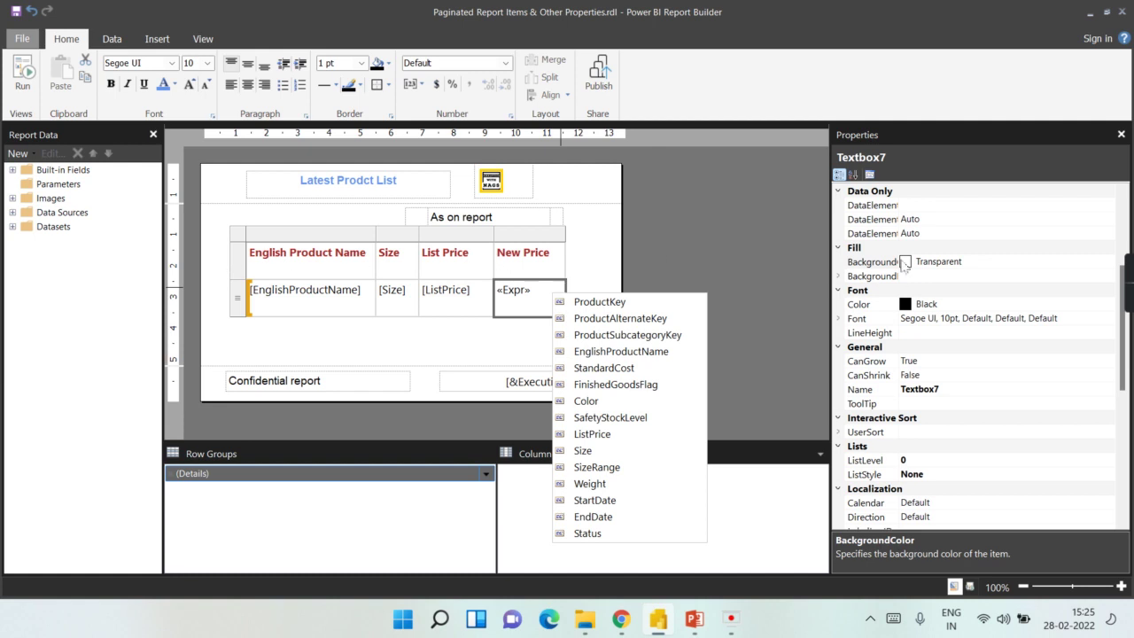
click(251, 241)
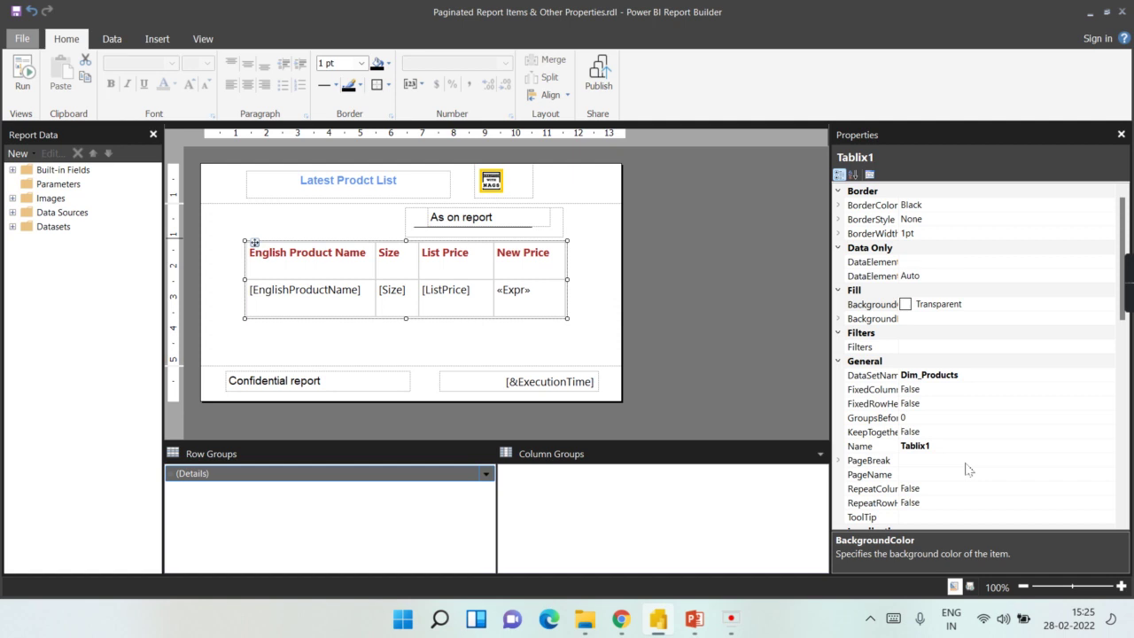
click(398, 189)
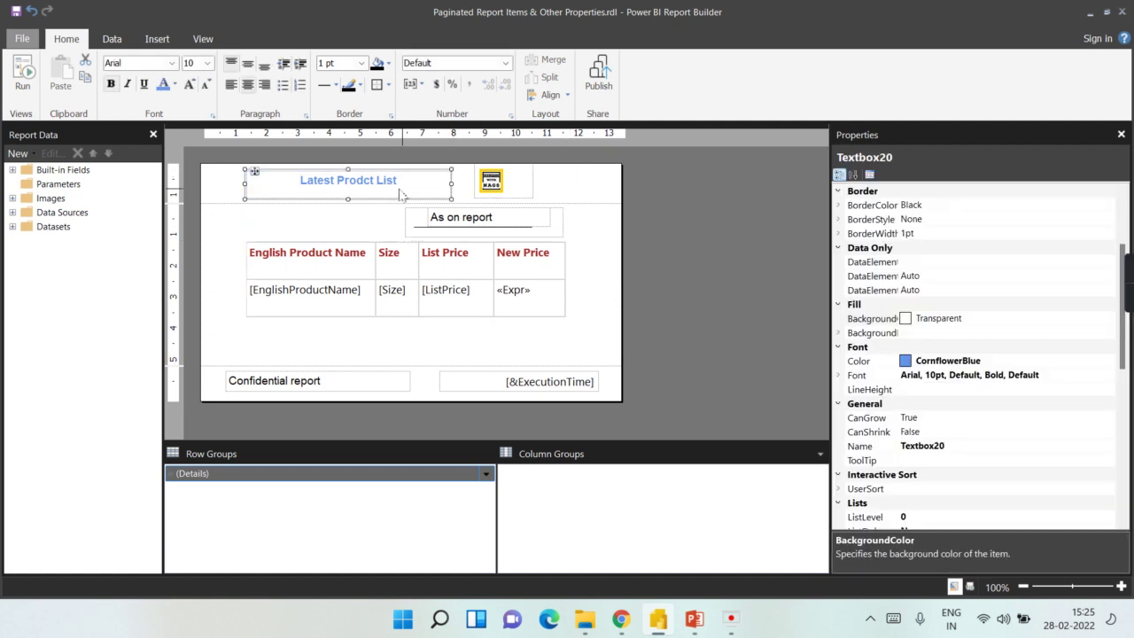
Set the 'Latest Prodct List' title's BackgroundColor to LightGrey
click(572, 188)
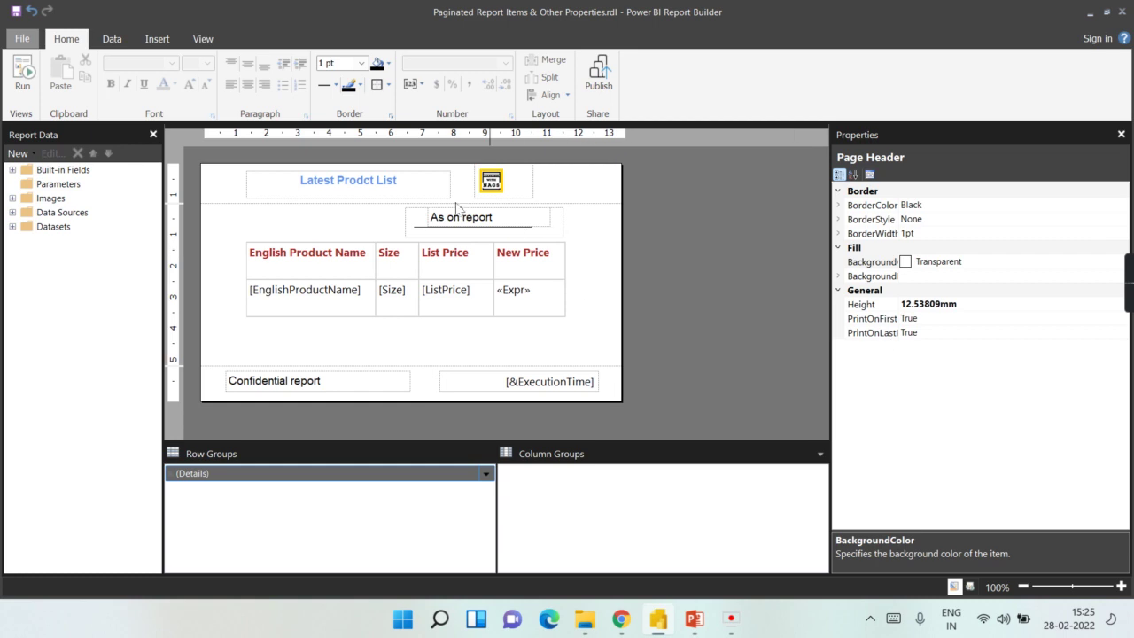
click(404, 194)
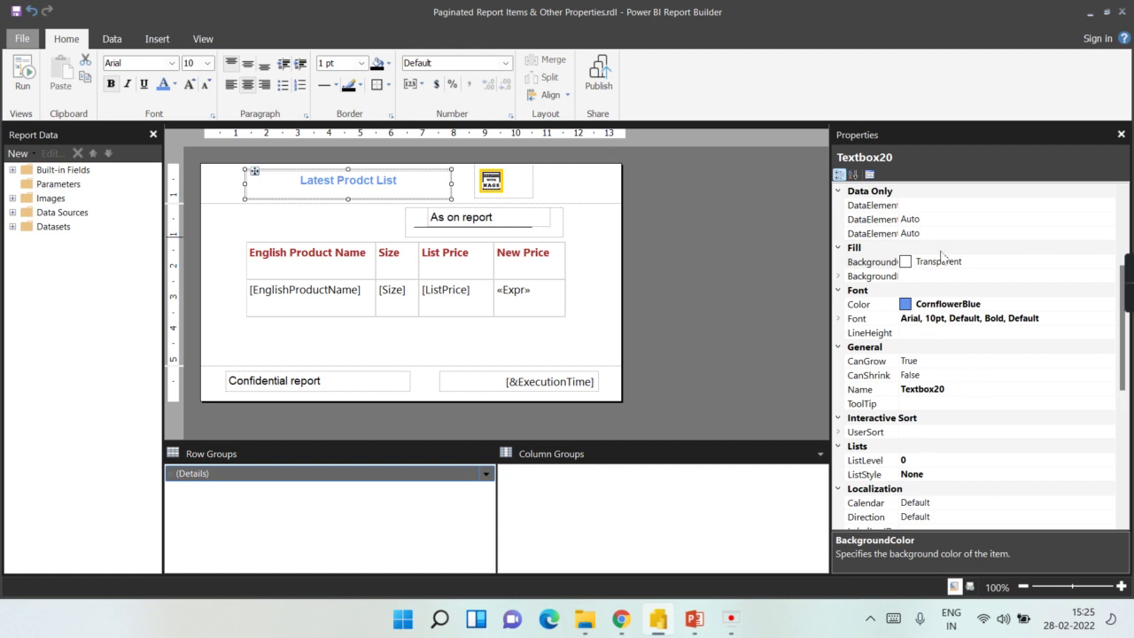
click(1006, 265)
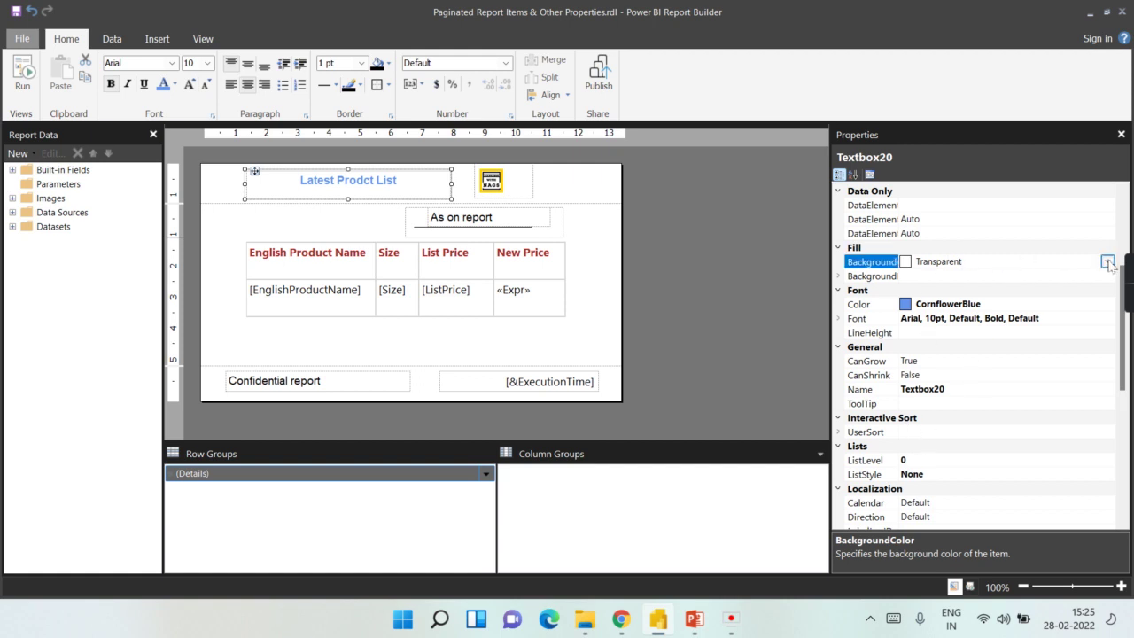
click(1107, 261)
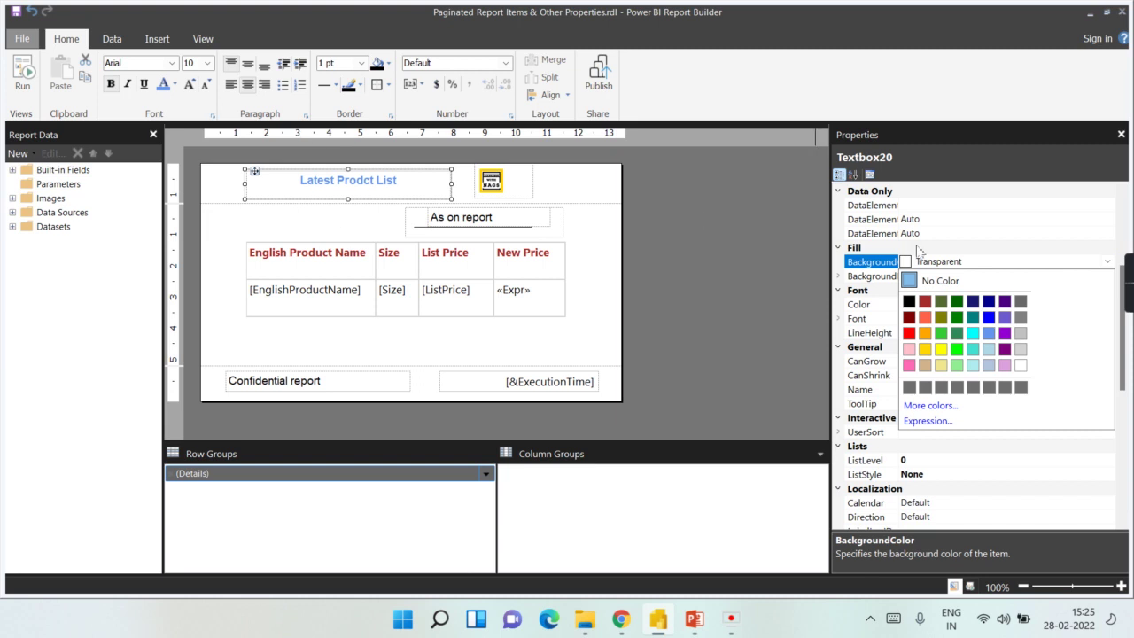
click(1021, 349)
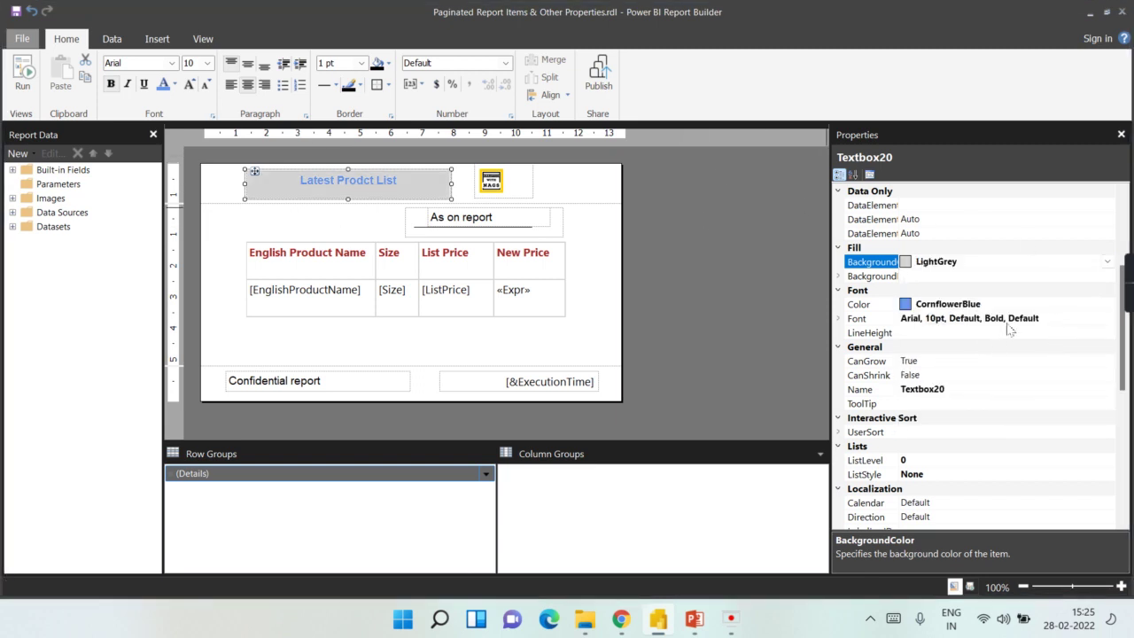
Set the title's font colour to Indigo
click(1096, 309)
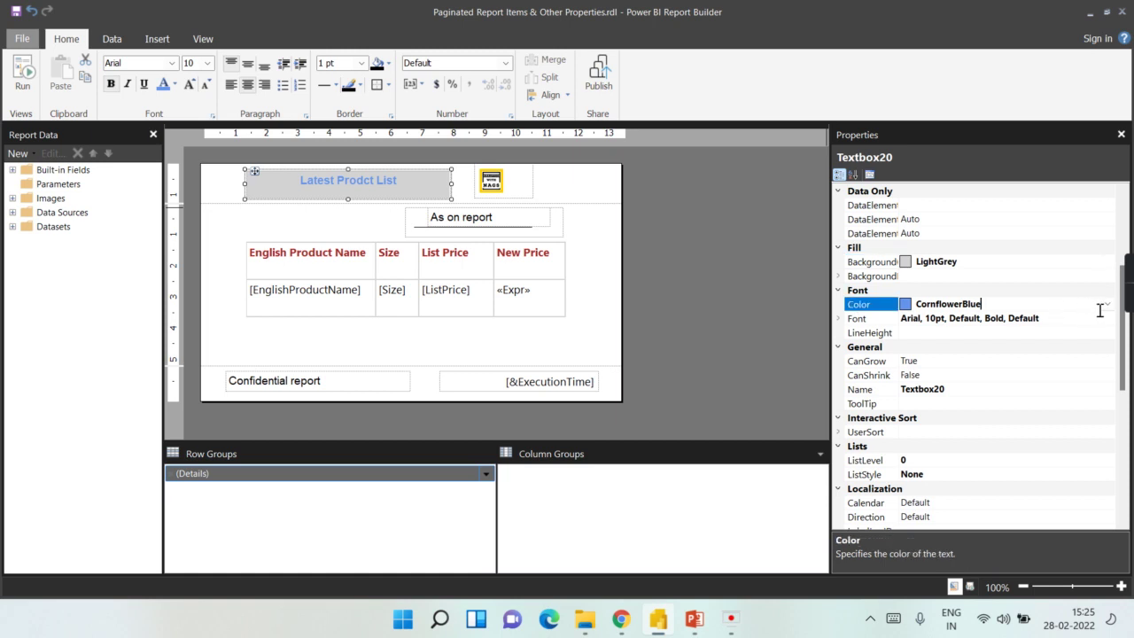
click(1107, 304)
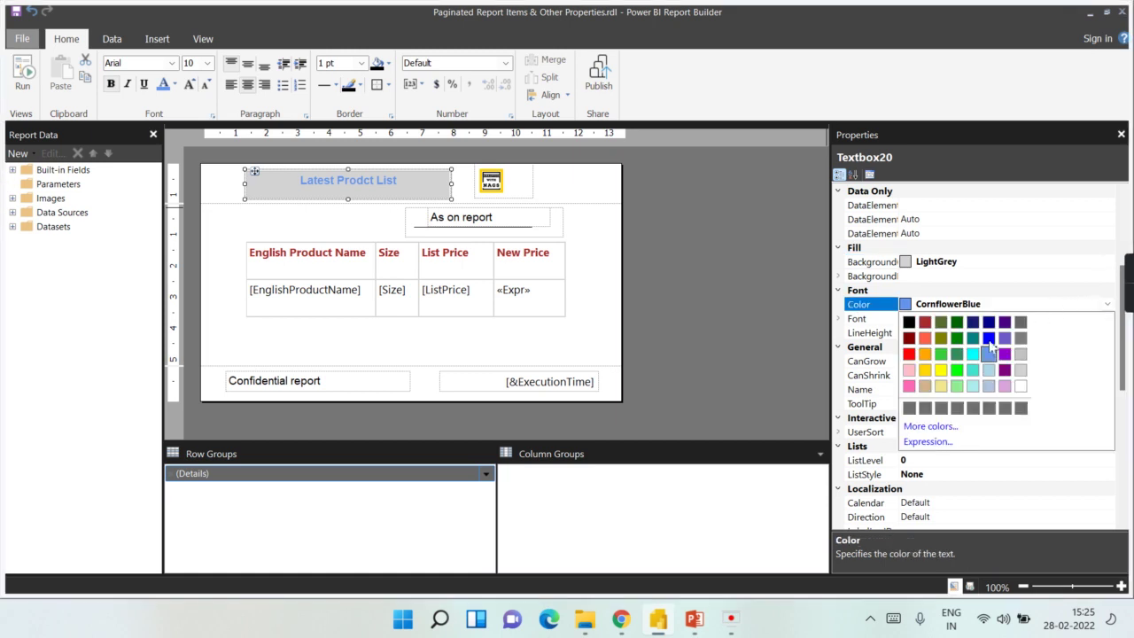
click(1005, 321)
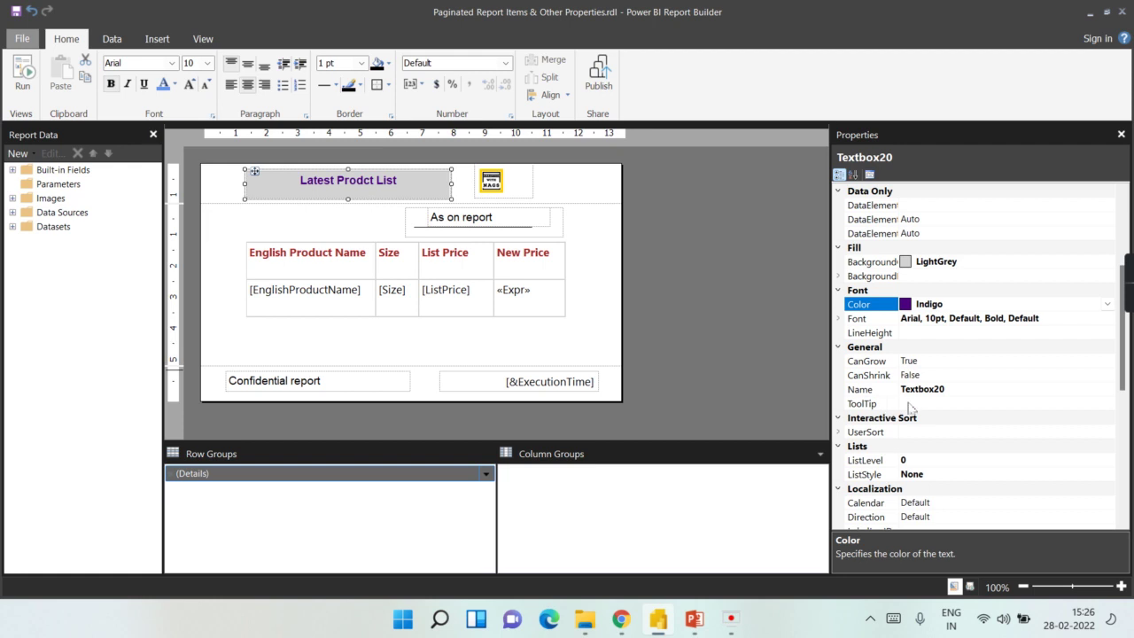
click(930, 401)
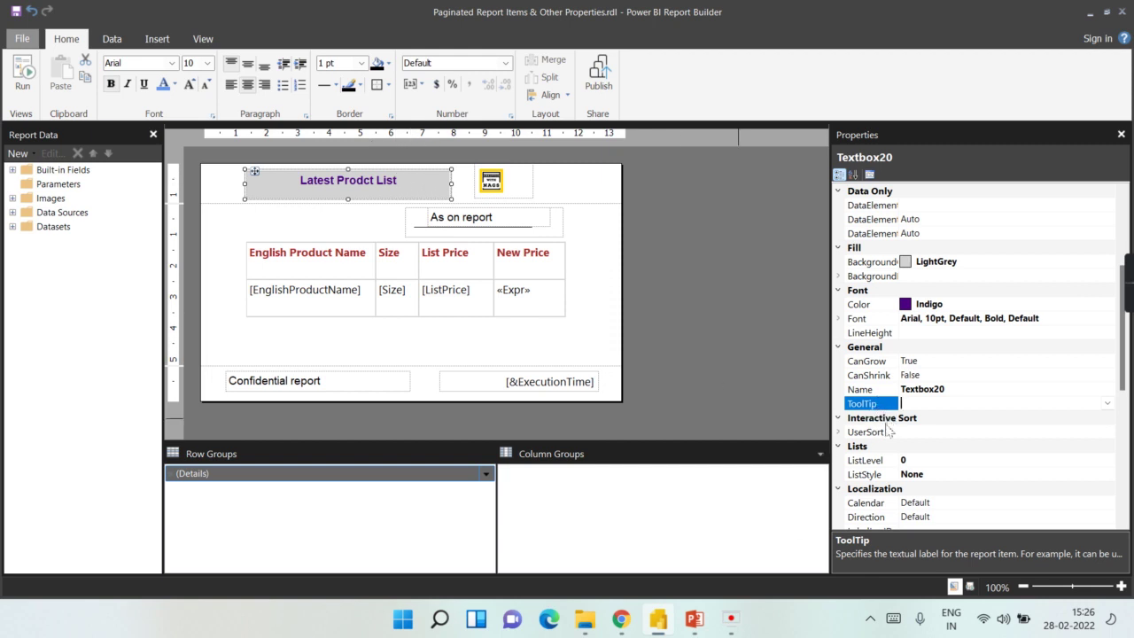
click(1106, 404)
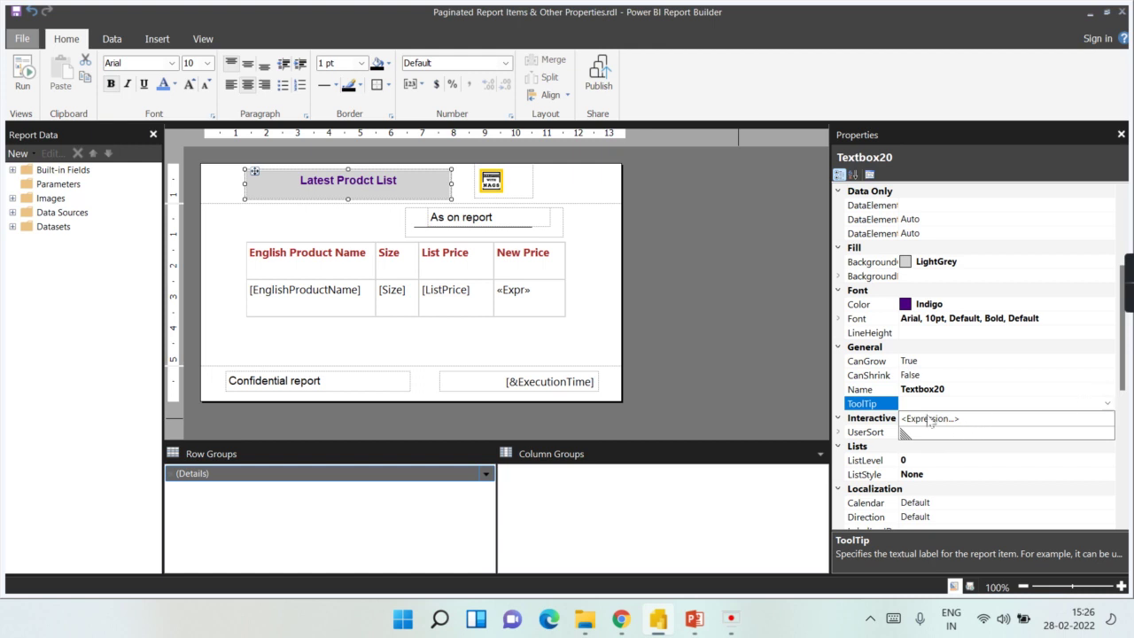
click(771, 346)
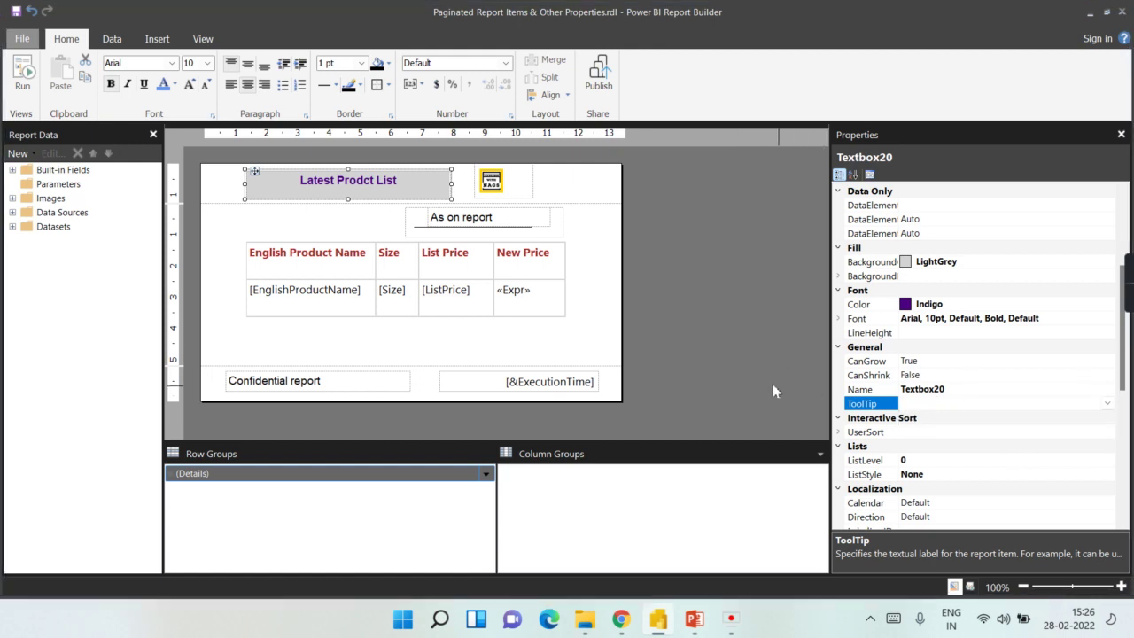
scroll(1028, 354, down, 5)
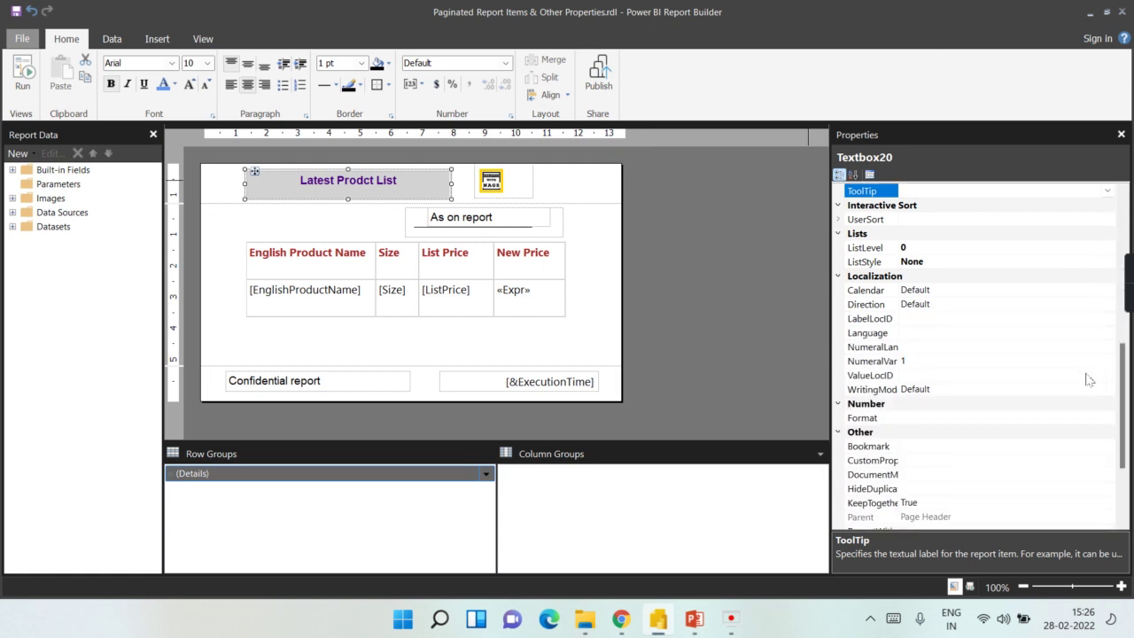
scroll(1089, 379, down, 3)
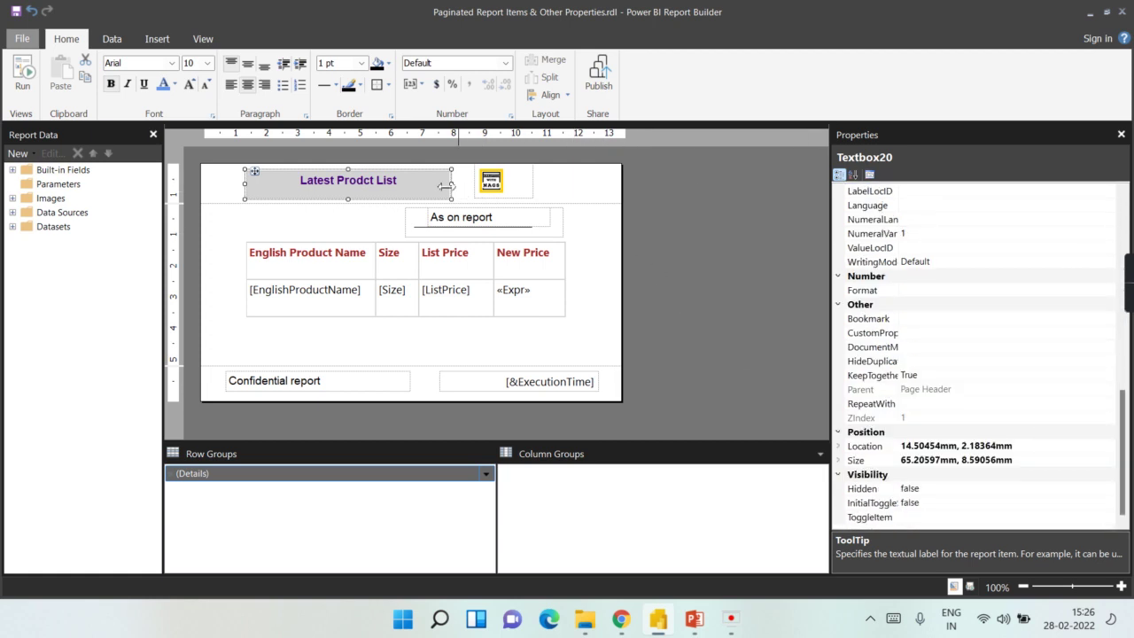
double_click(328, 297)
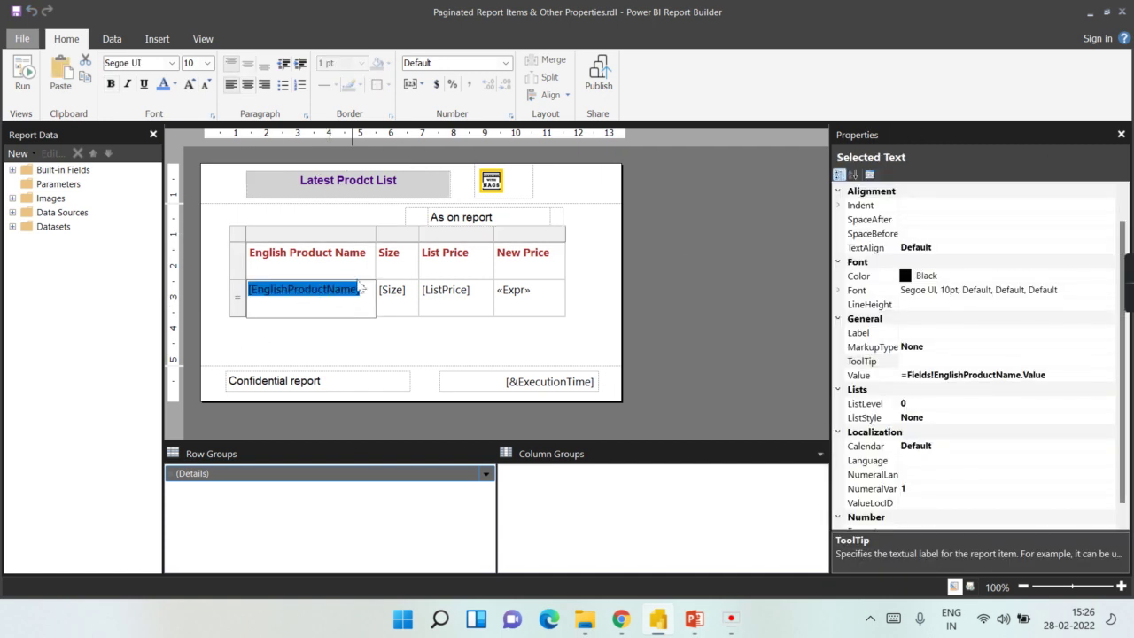
click(595, 270)
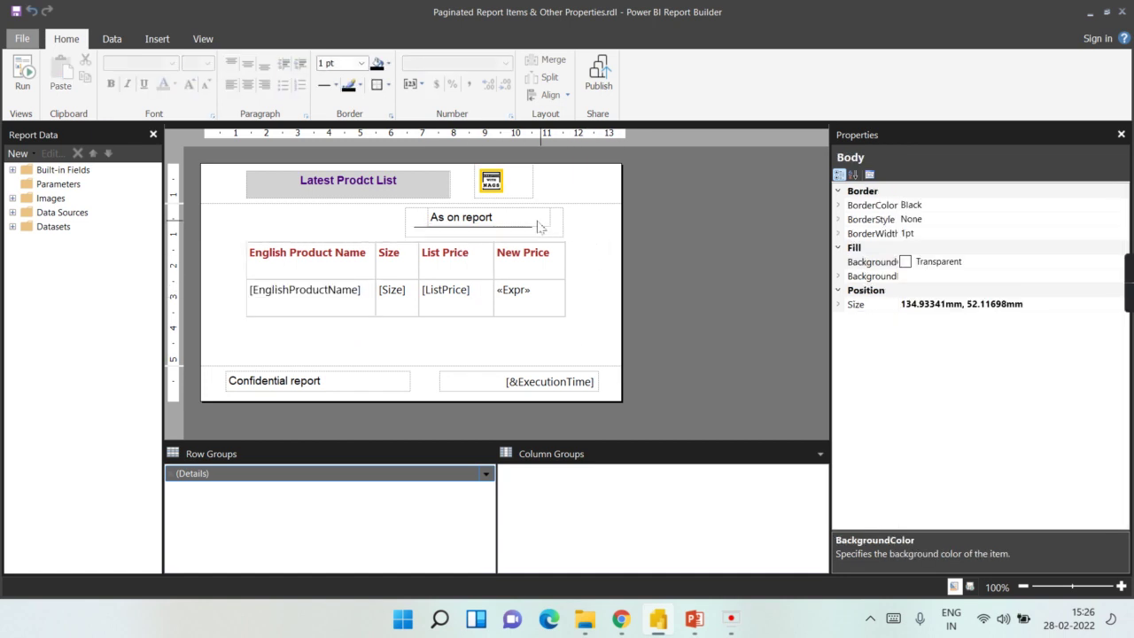
click(536, 227)
click(573, 223)
click(564, 222)
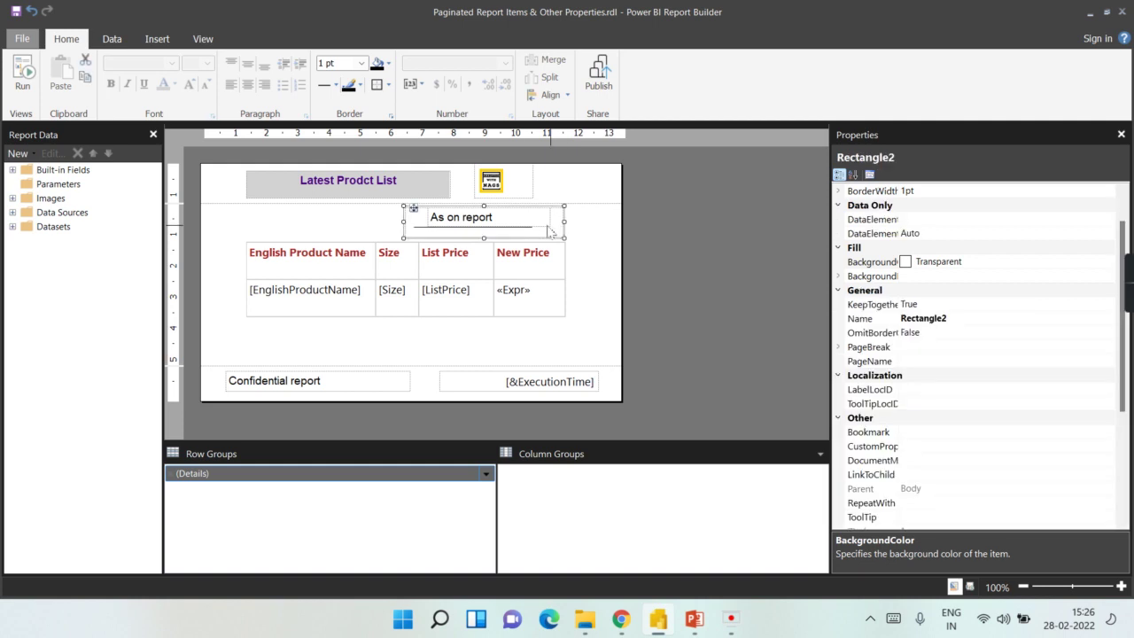
click(158, 39)
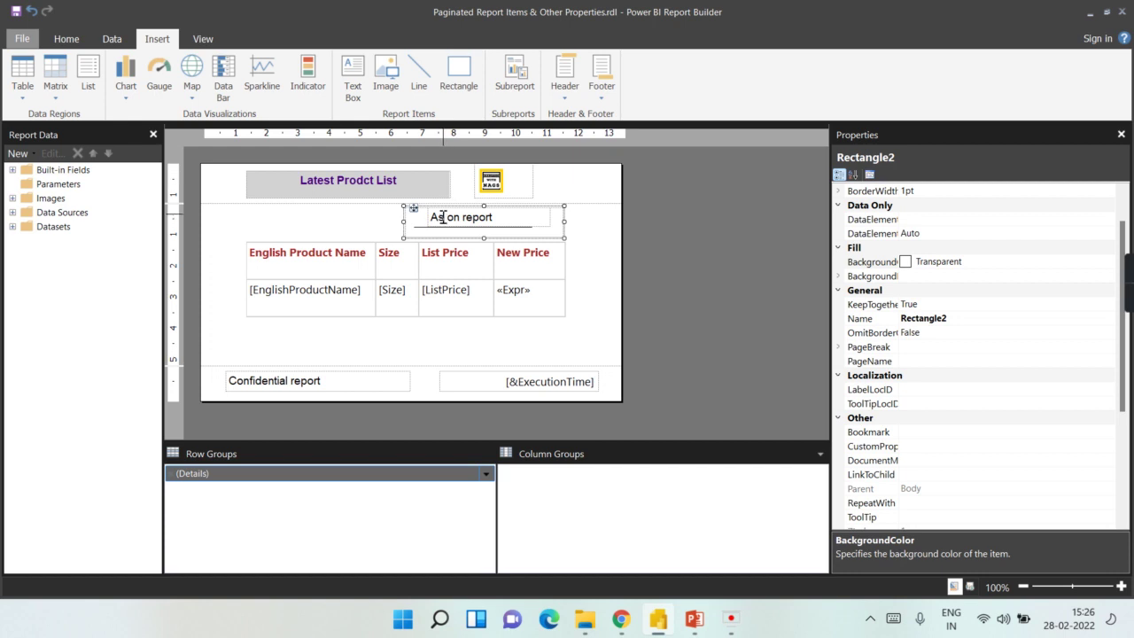
click(436, 228)
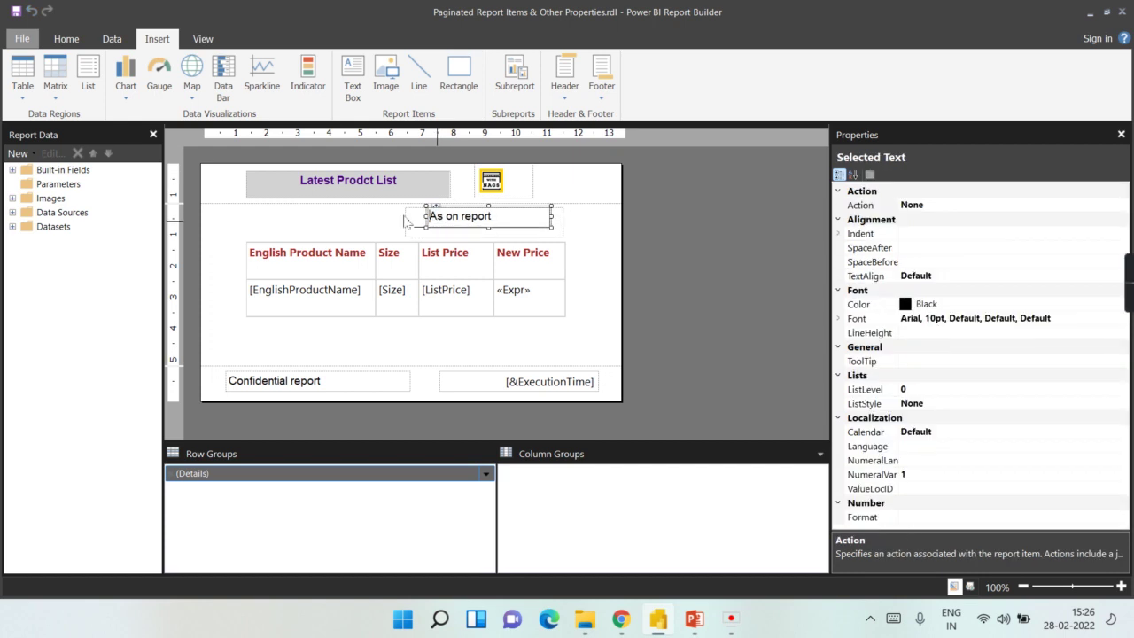
click(418, 228)
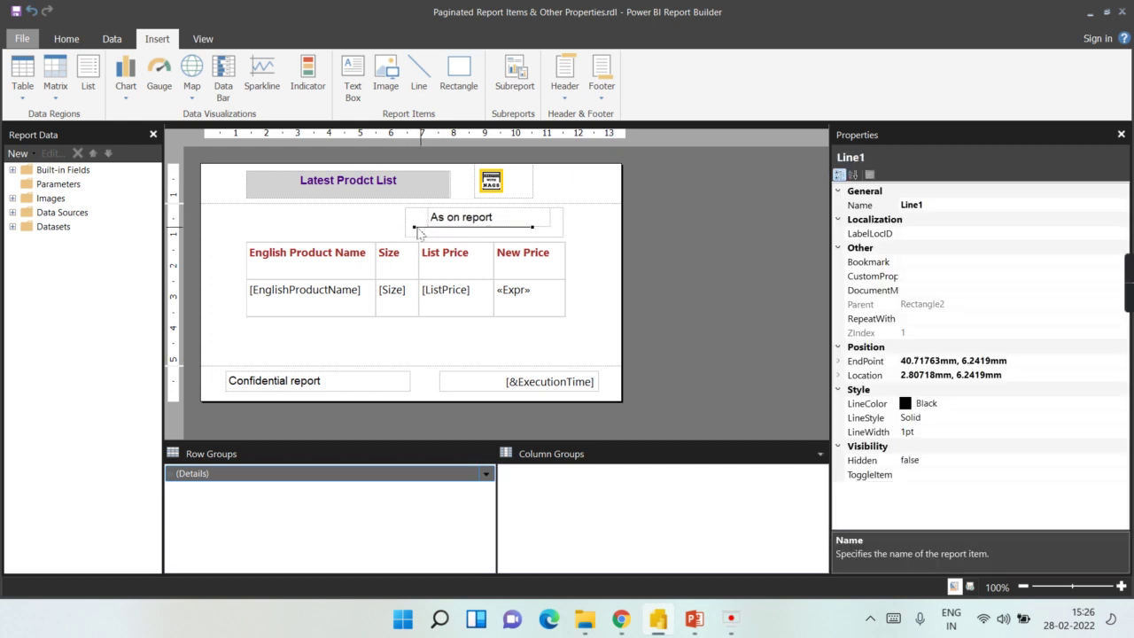
click(409, 229)
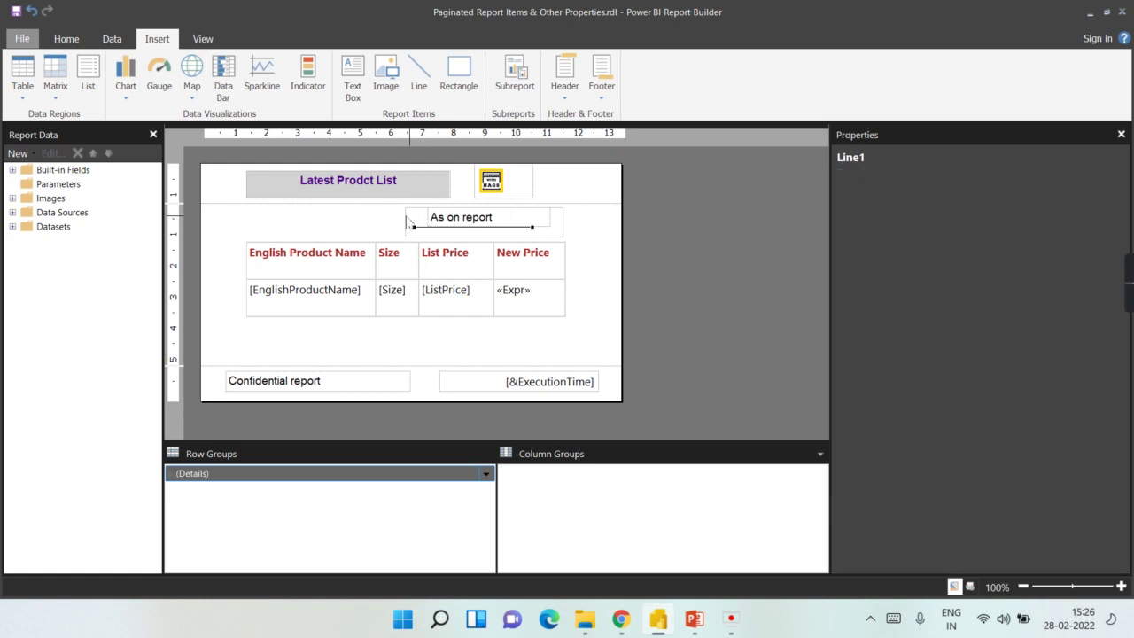
click(581, 239)
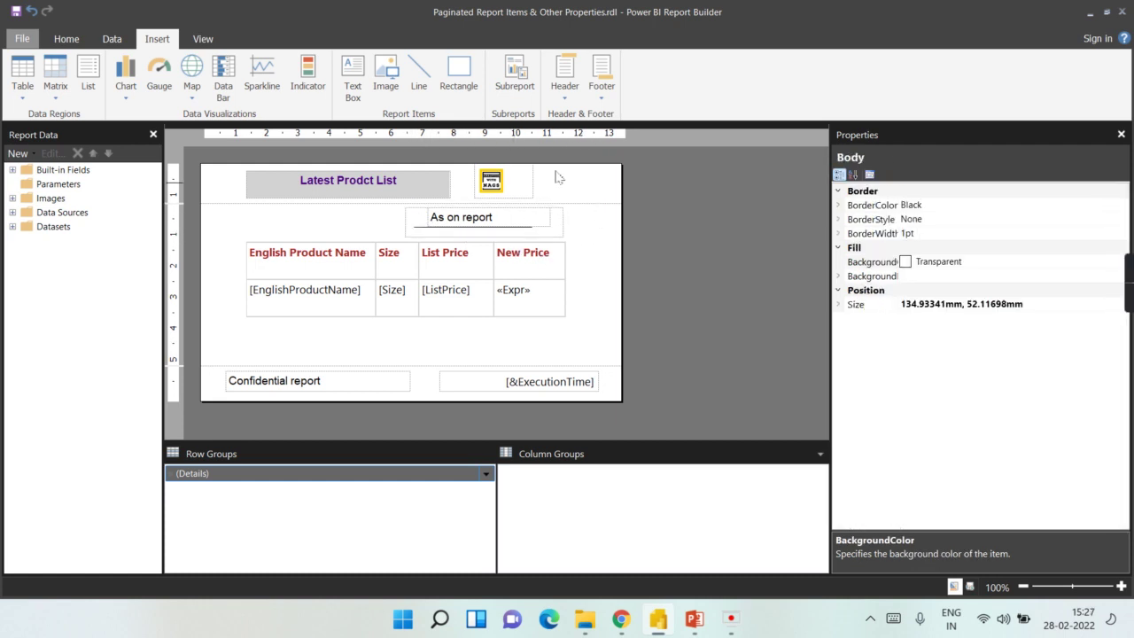
click(86, 41)
click(22, 72)
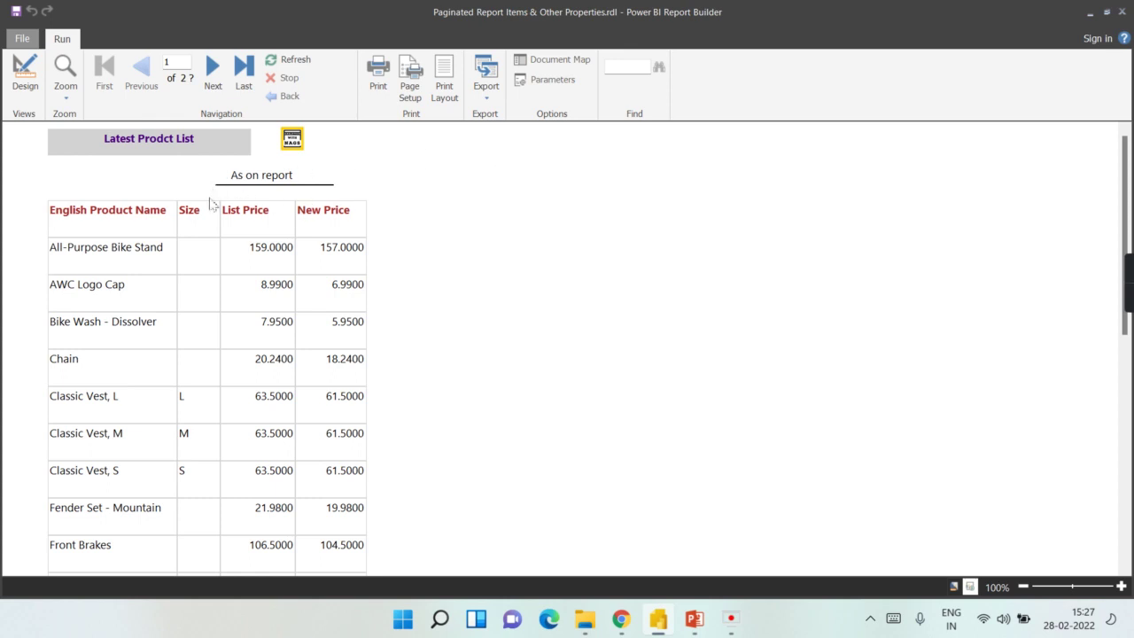
click(25, 79)
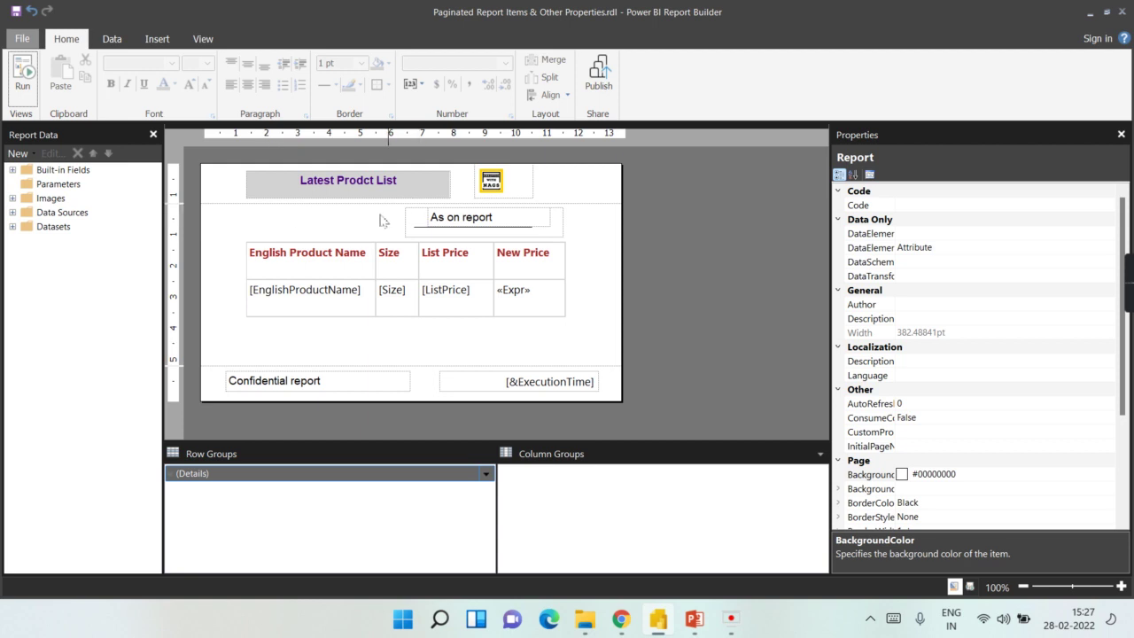
Select Rectangle2 around the 'As on report' caption and set its Hidden property to True
double_click(444, 218)
click(428, 228)
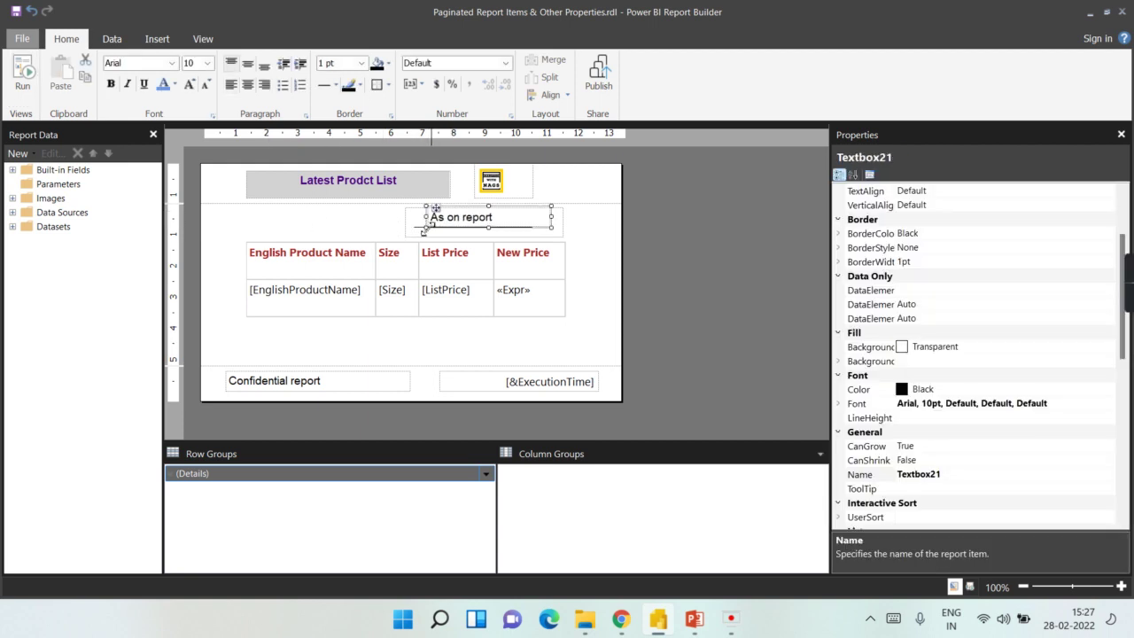
click(430, 228)
click(434, 228)
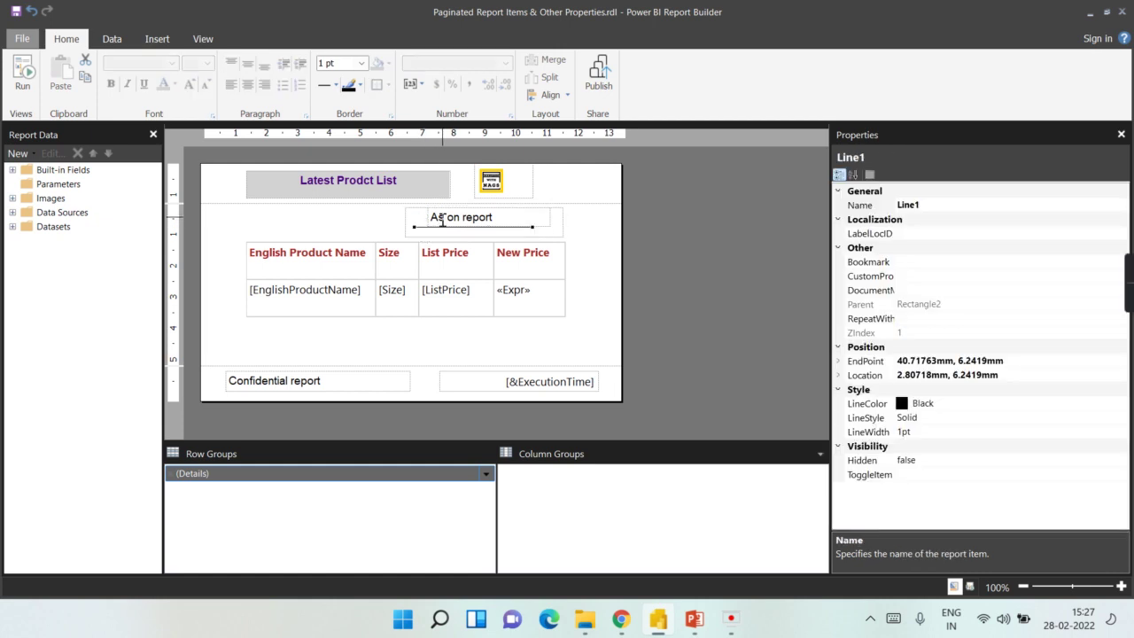
click(428, 231)
click(426, 230)
click(416, 240)
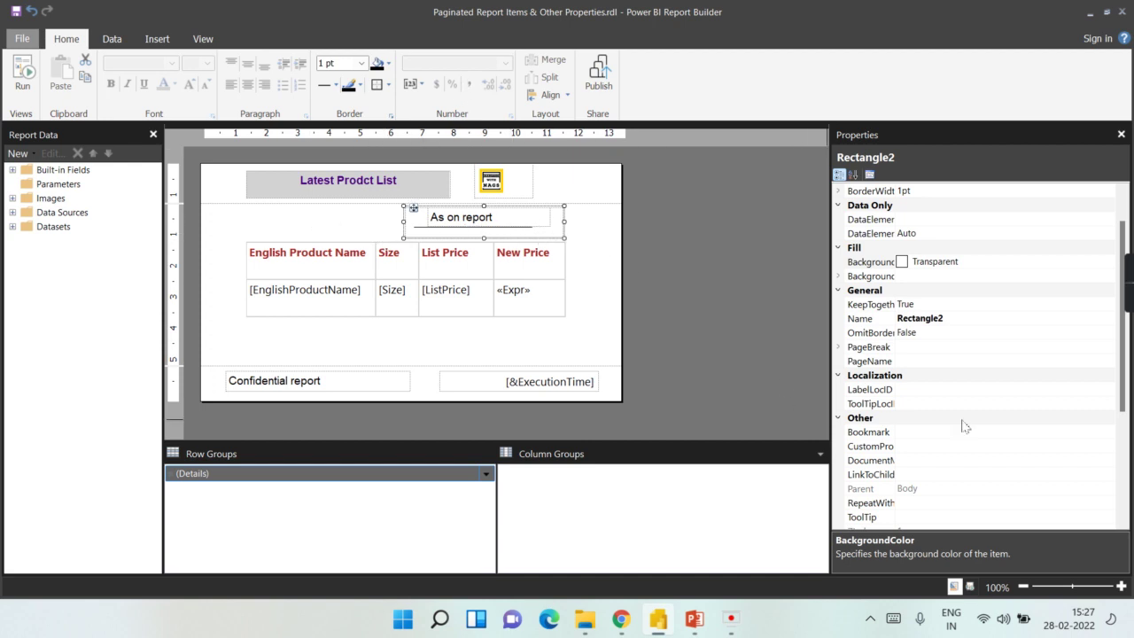
scroll(1004, 393, down, 4)
click(940, 502)
click(1108, 502)
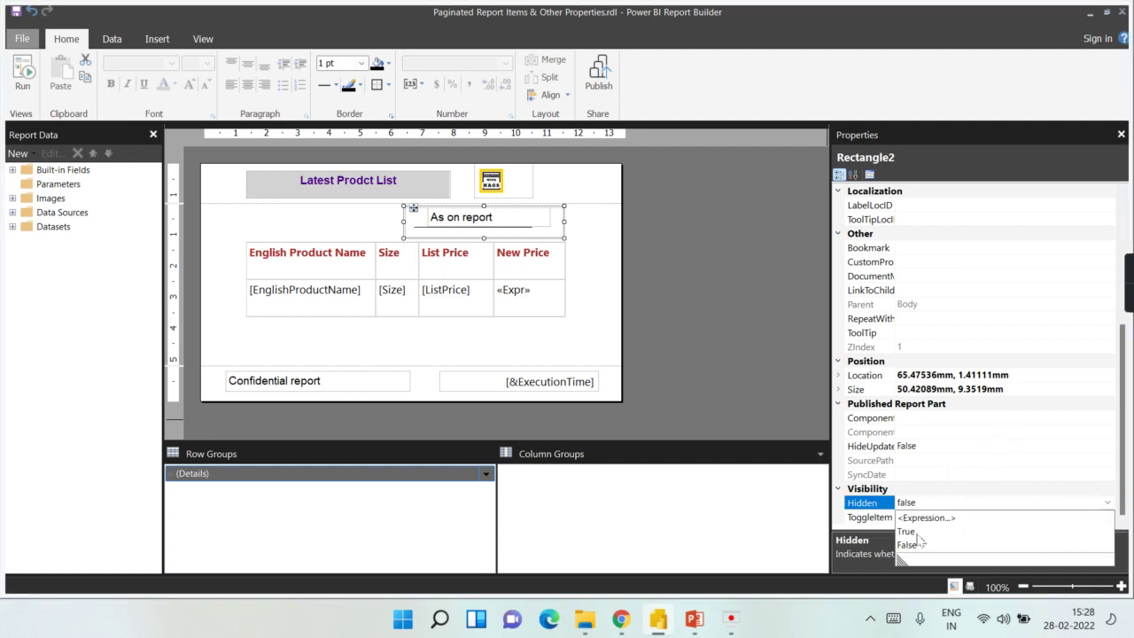
click(918, 533)
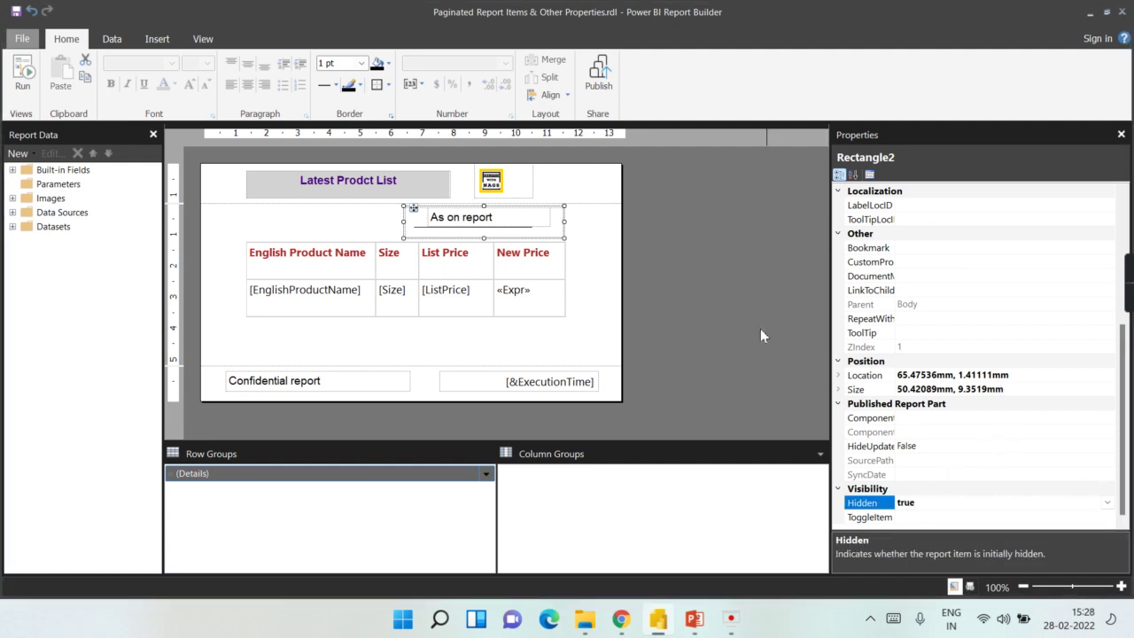
click(598, 250)
click(22, 76)
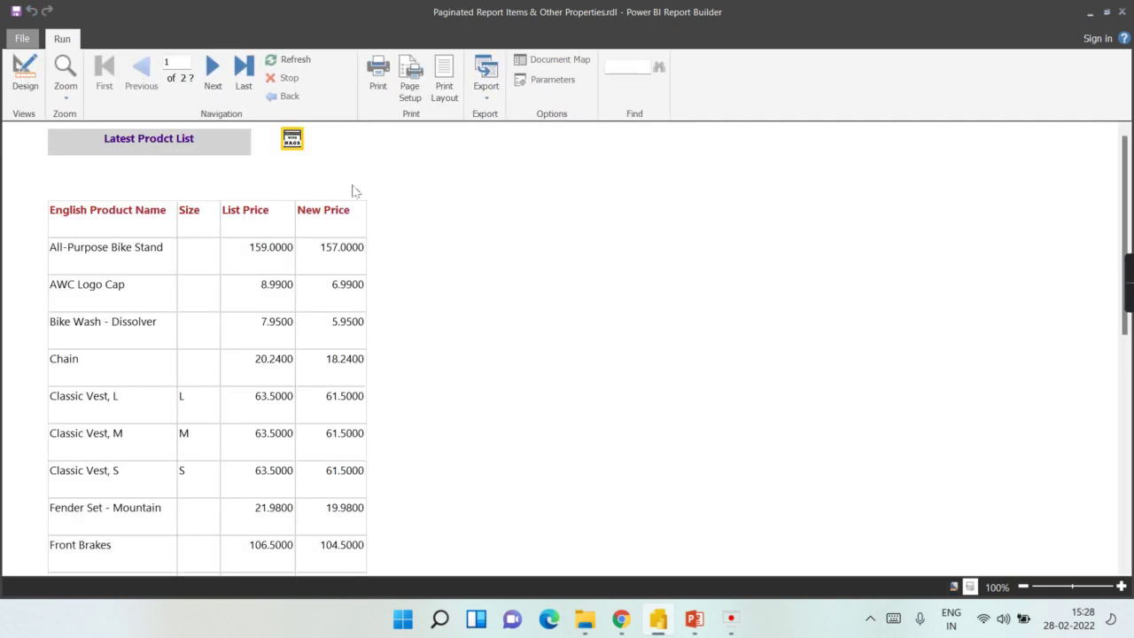
click(25, 76)
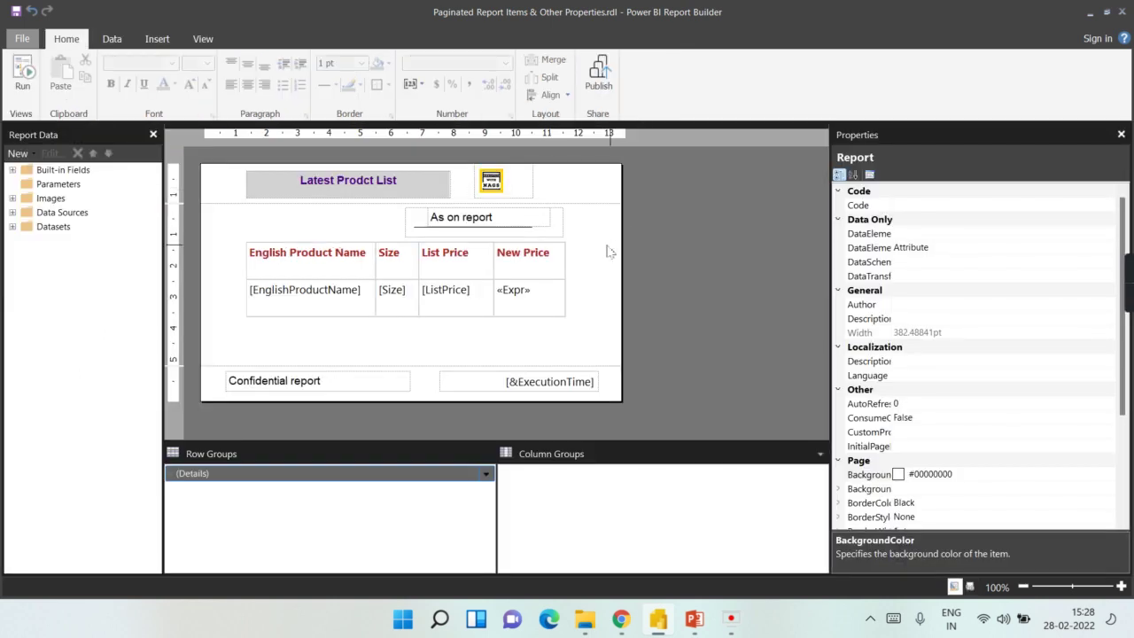
click(563, 229)
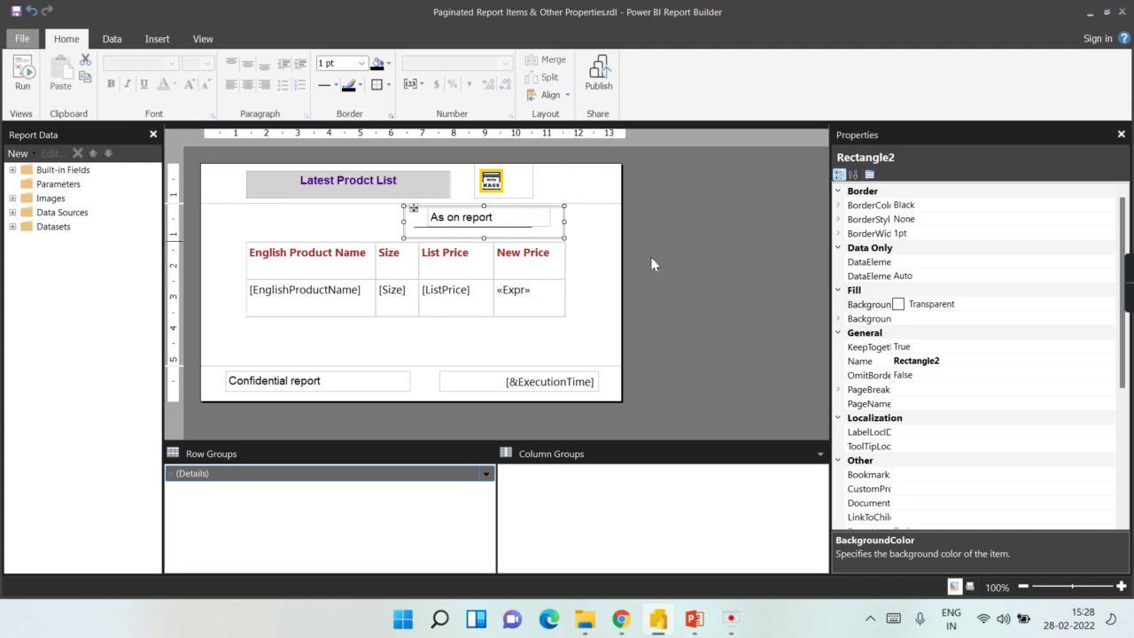
scroll(938, 478, down, 5)
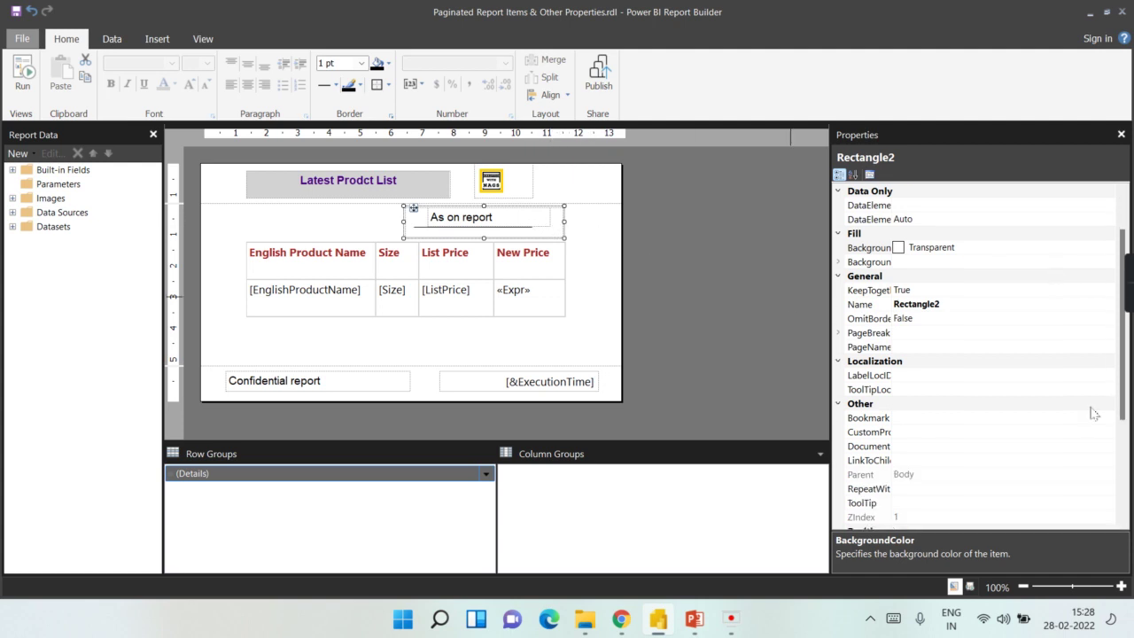
click(603, 276)
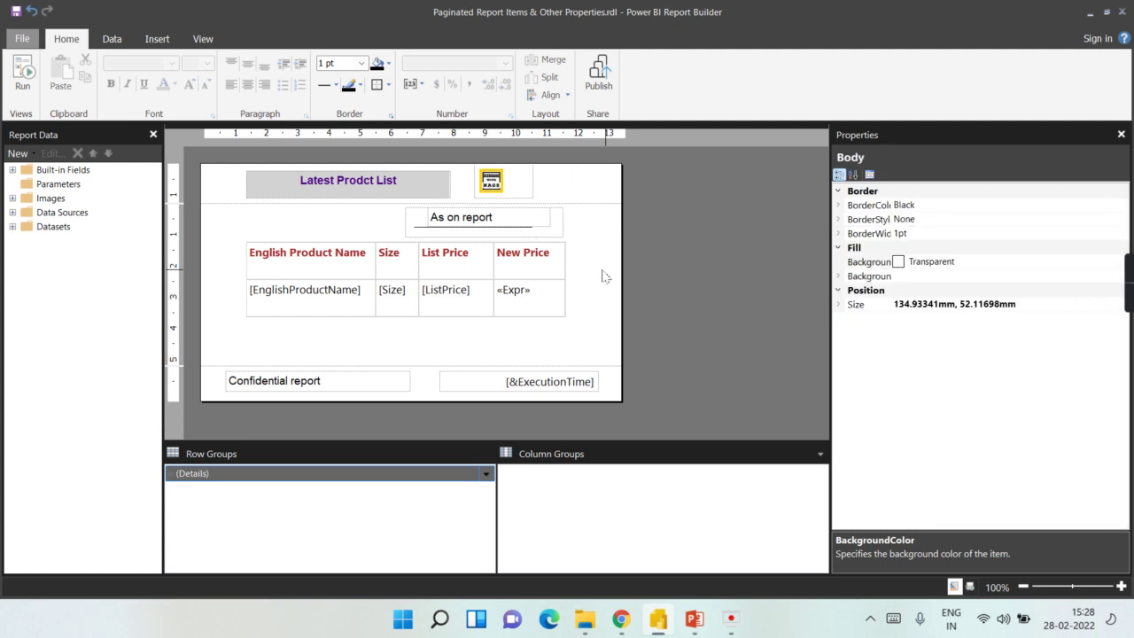
click(262, 277)
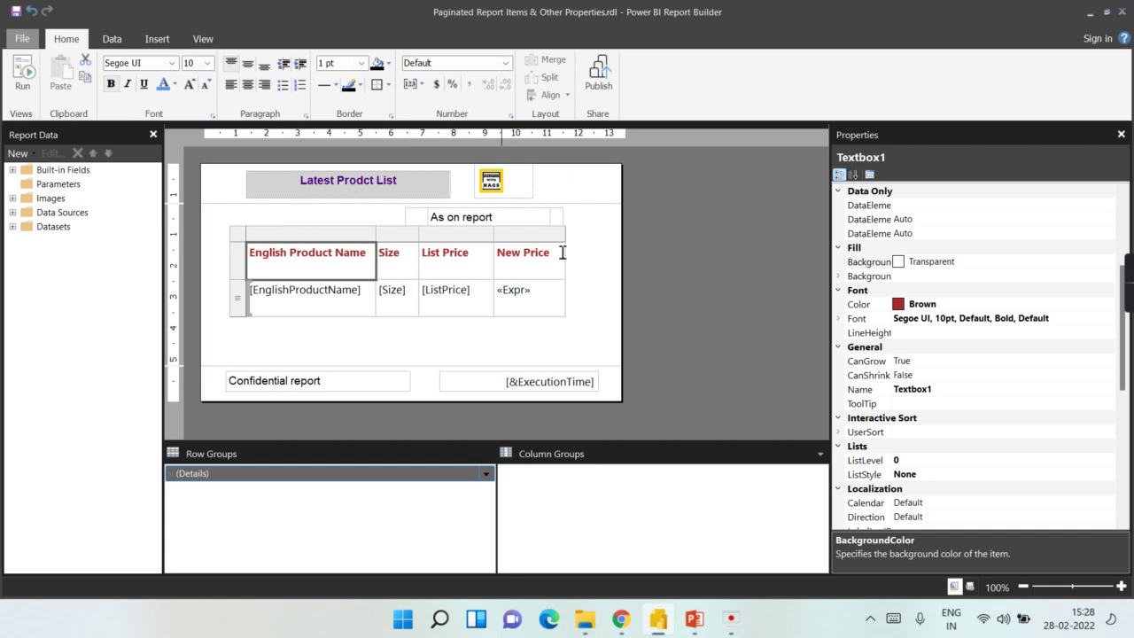
click(607, 275)
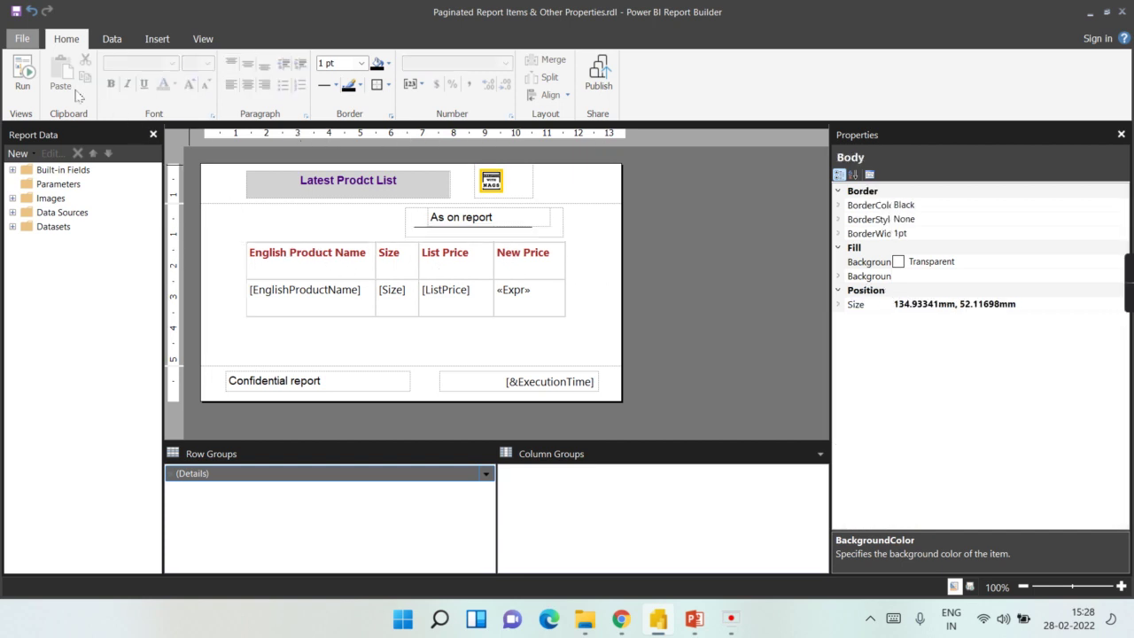
click(26, 80)
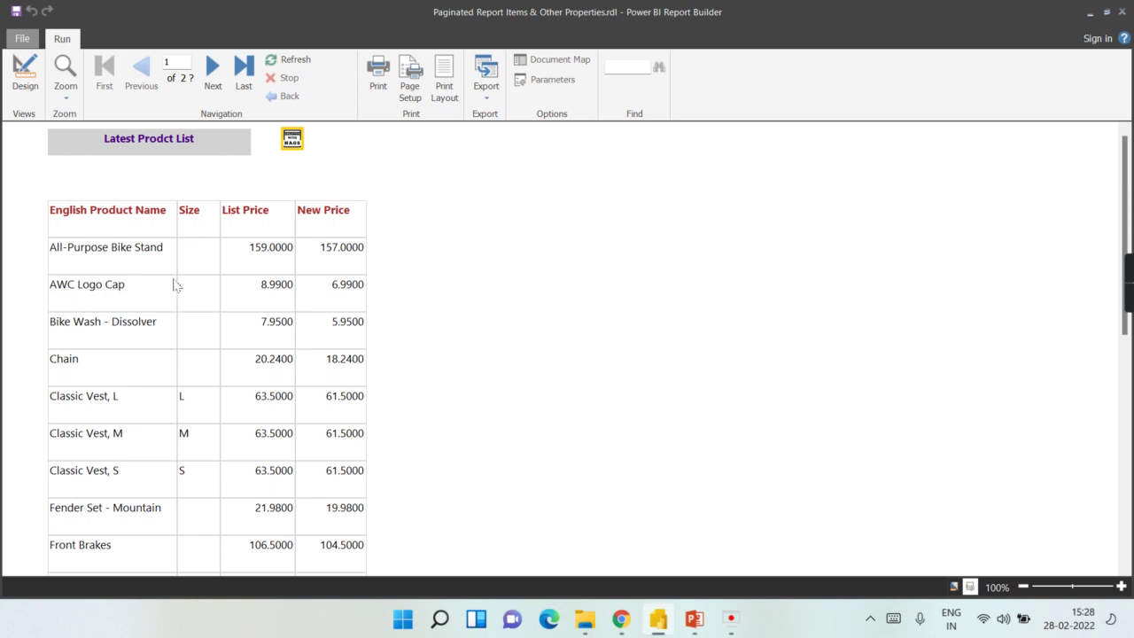
scroll(80, 317, down, 2)
scroll(83, 299, up, 2)
click(25, 75)
click(280, 252)
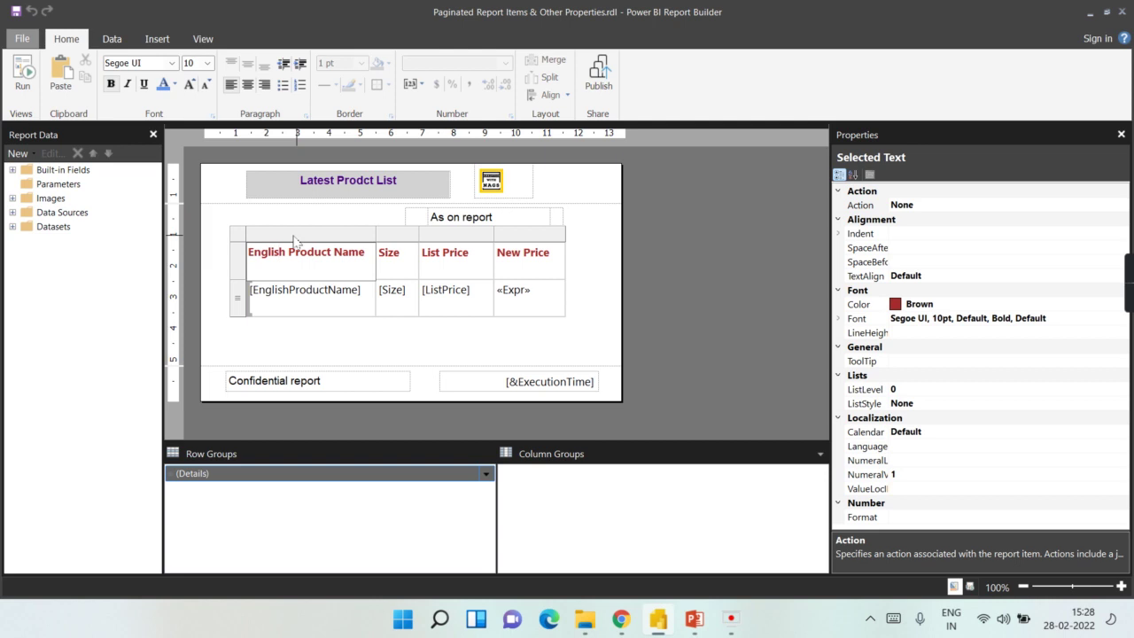
click(295, 234)
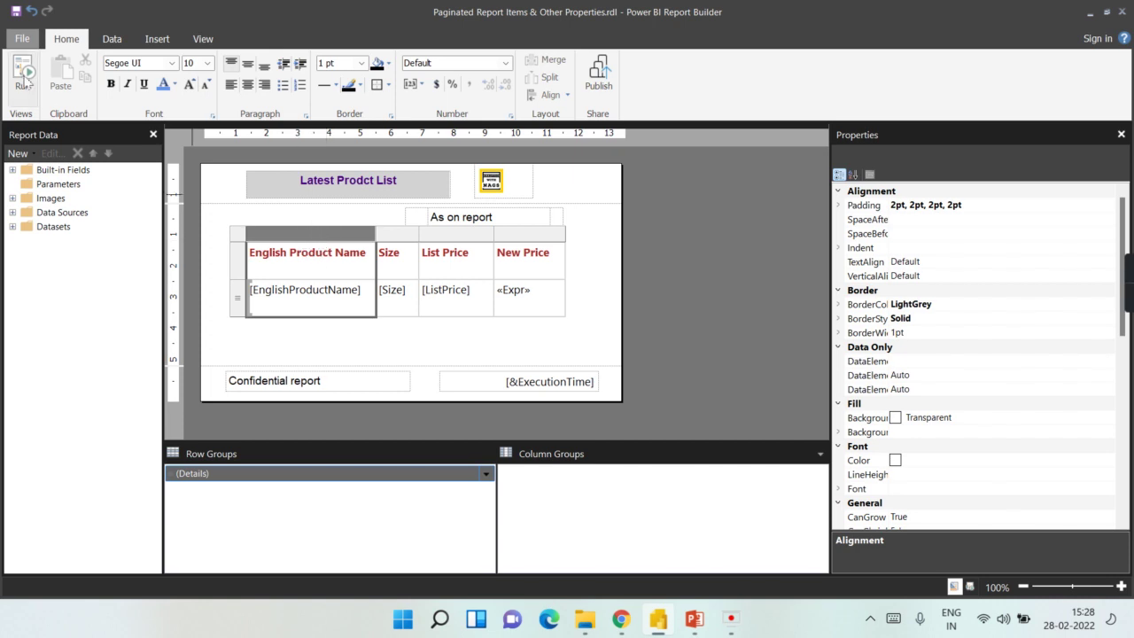
right_click(309, 238)
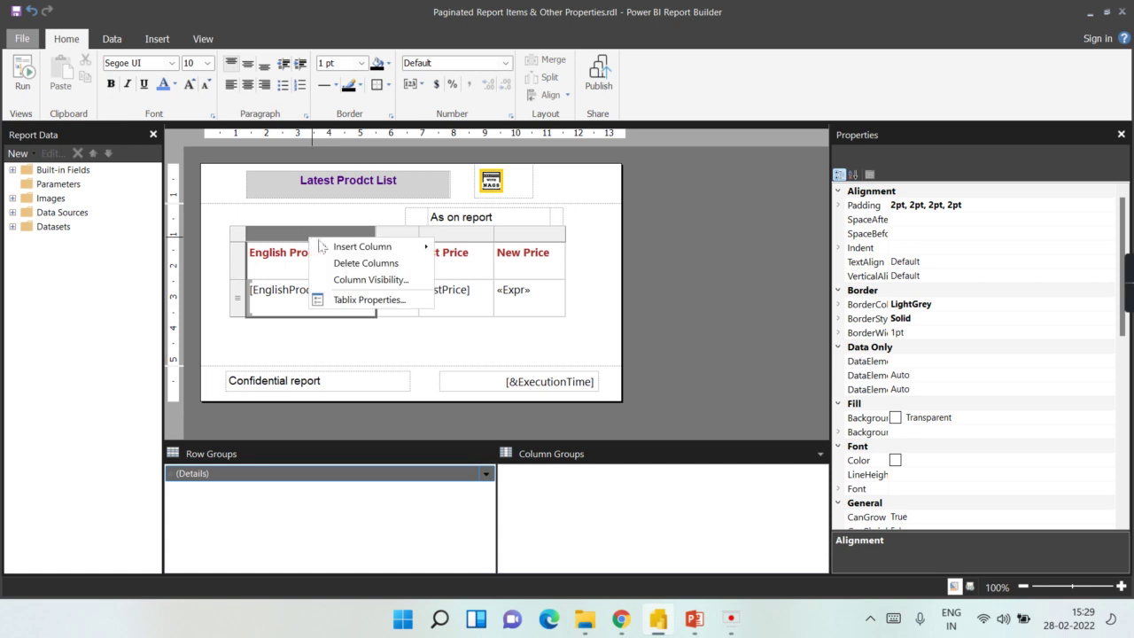
Add a Z to A sort on [EnglishProductName] in the table's Tablix Properties
click(366, 301)
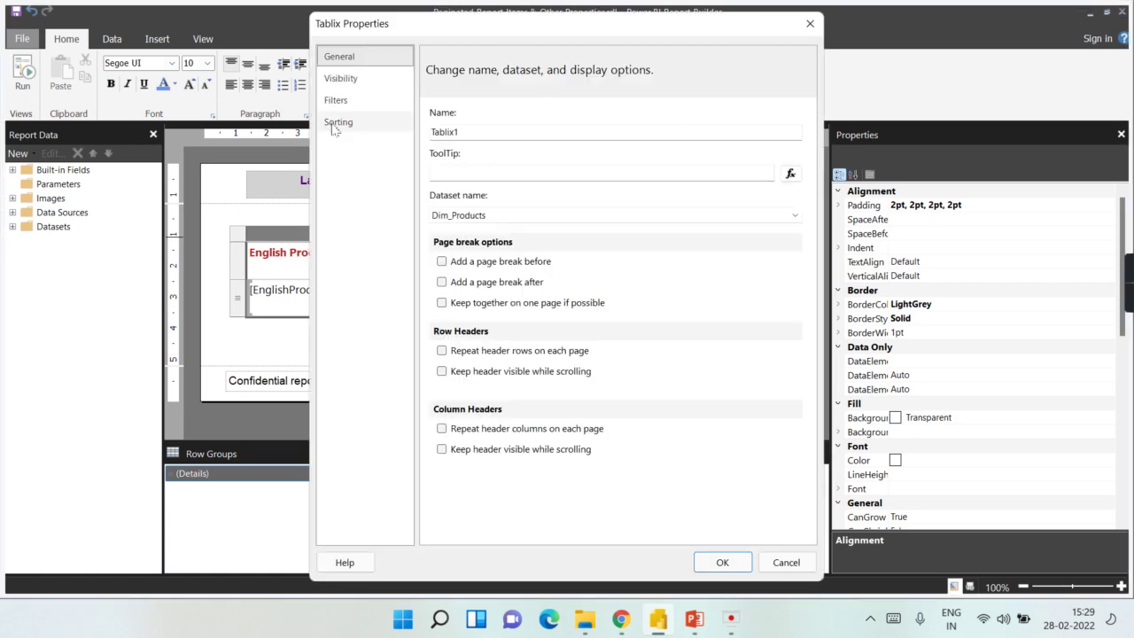
click(337, 124)
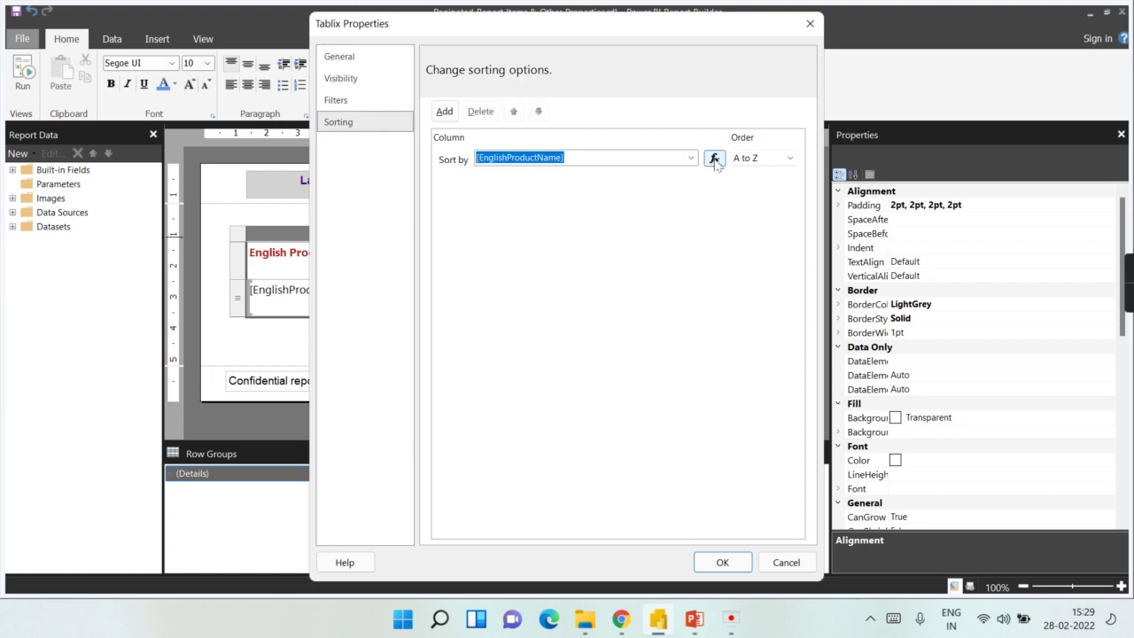
click(789, 161)
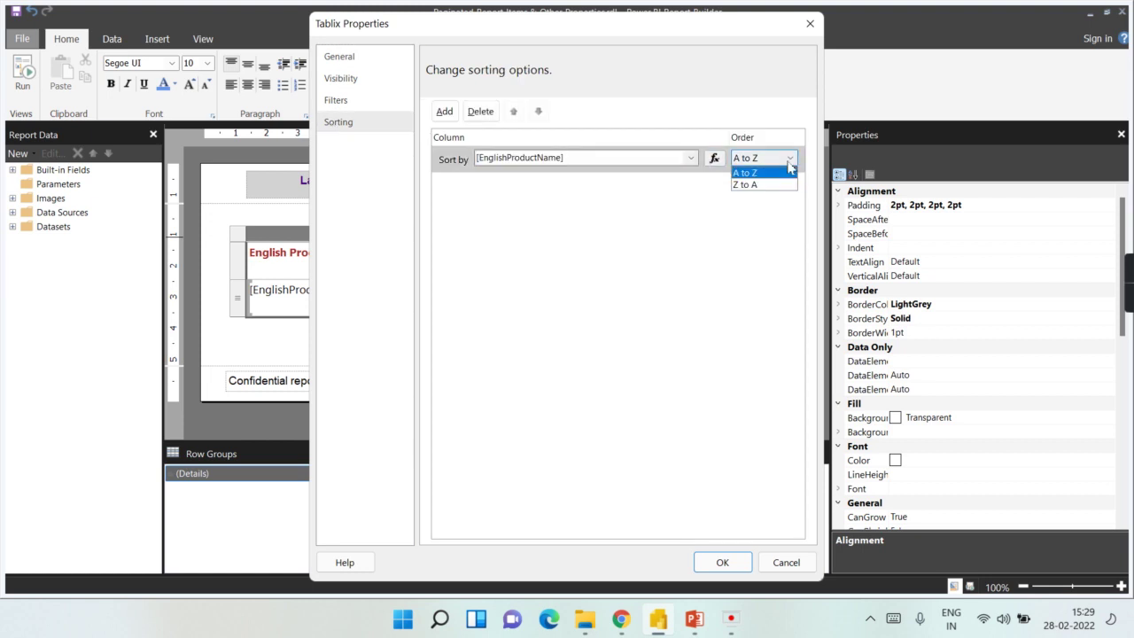
click(748, 185)
click(727, 563)
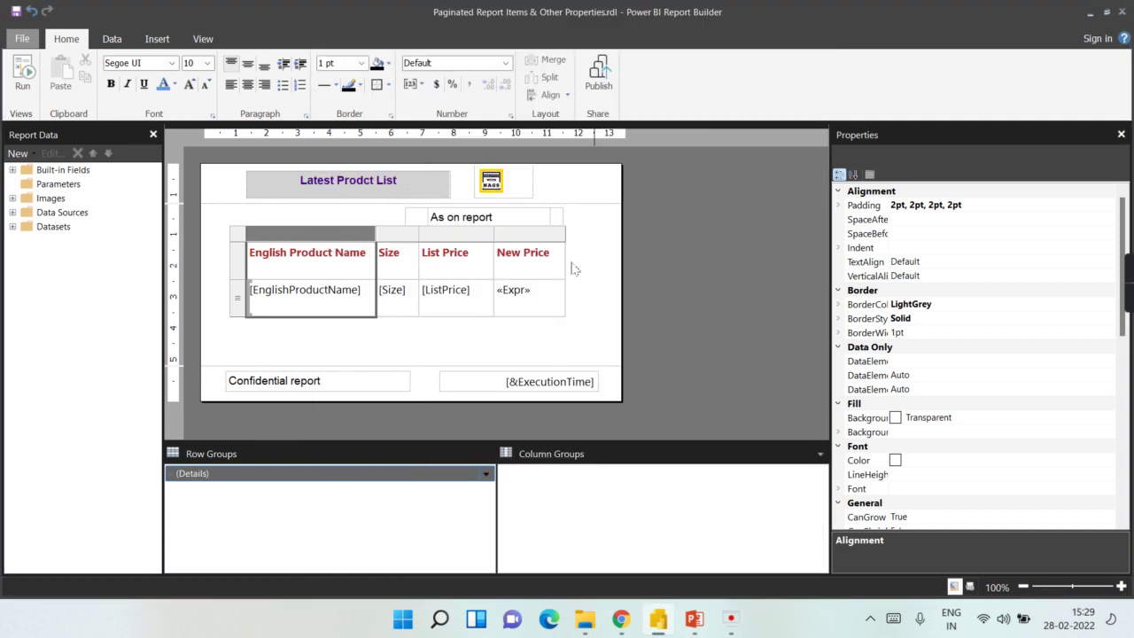
click(317, 328)
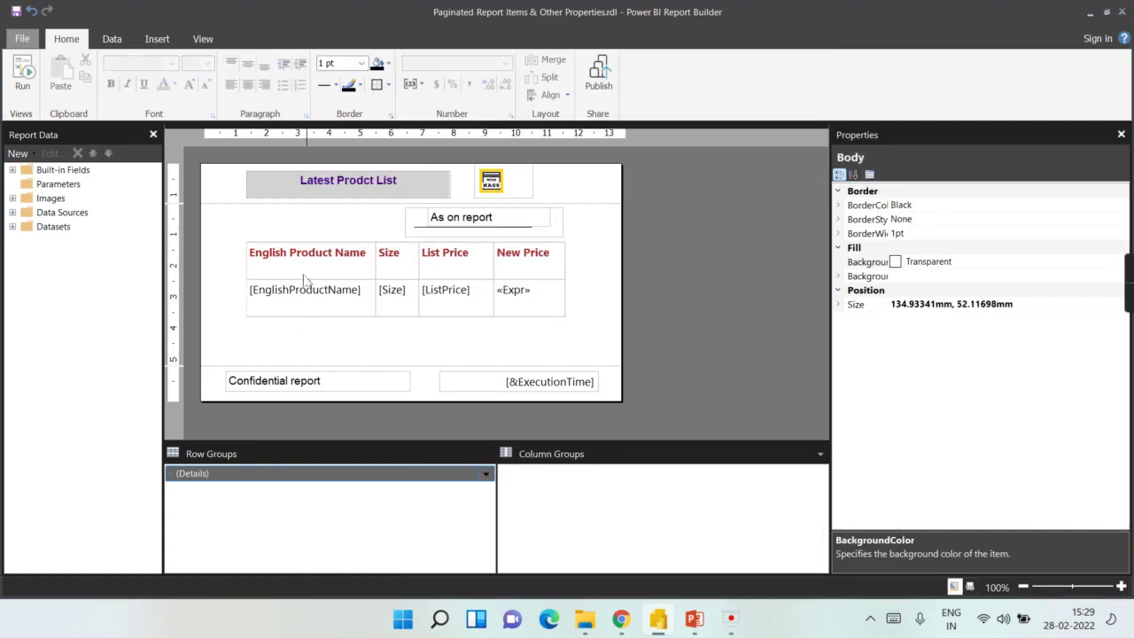
Preview the report to check the Z to A product order
click(22, 76)
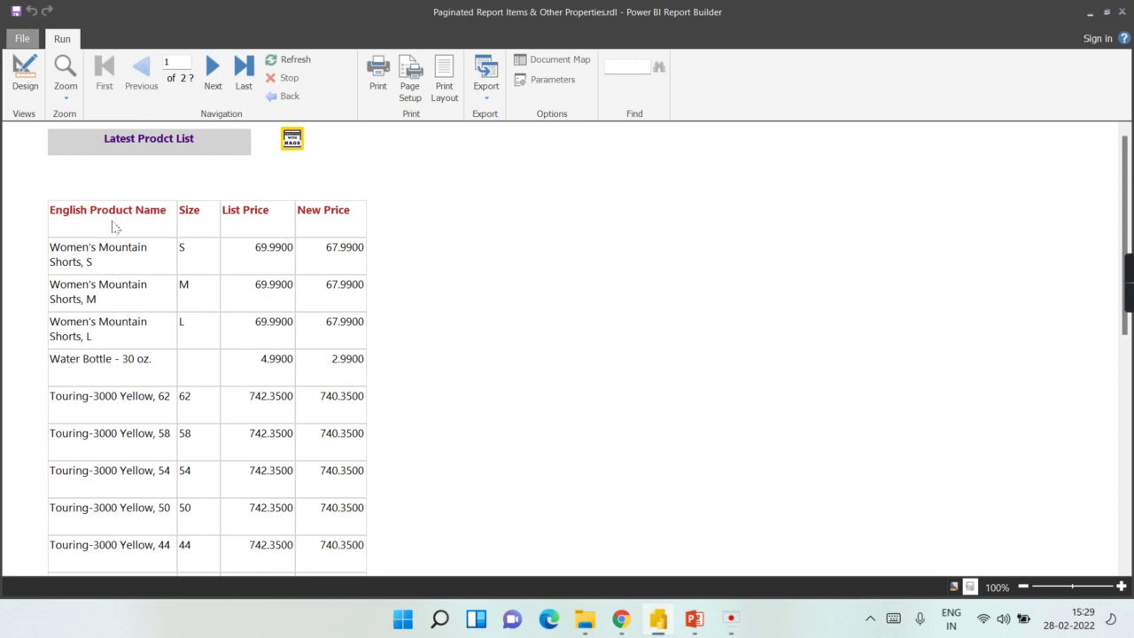
scroll(75, 229, down, 3)
scroll(53, 272, up, 3)
Return to design view and bring up the product table's context menu
click(15, 88)
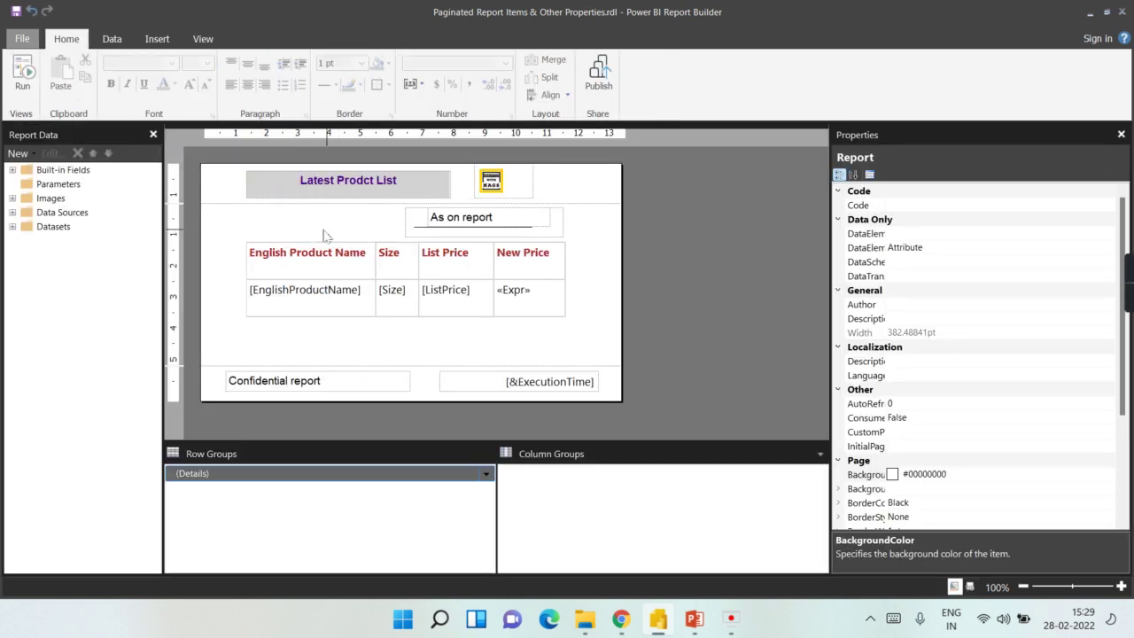
click(317, 240)
click(317, 236)
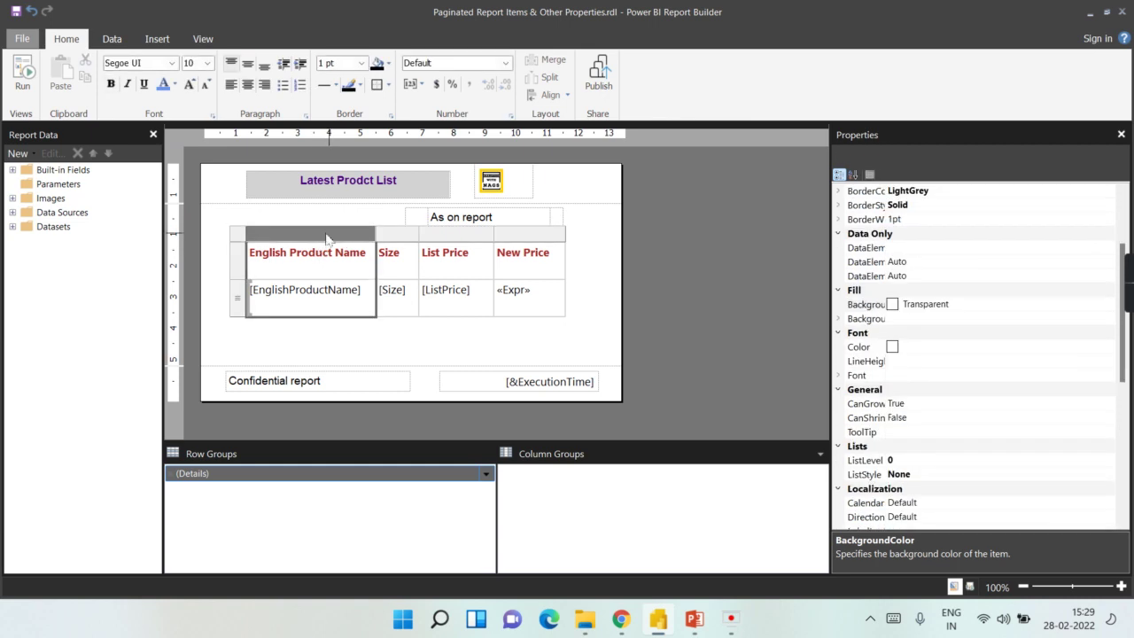
right_click(326, 234)
Remove the Z to A sort on EnglishProductName from Tablix Properties
click(397, 297)
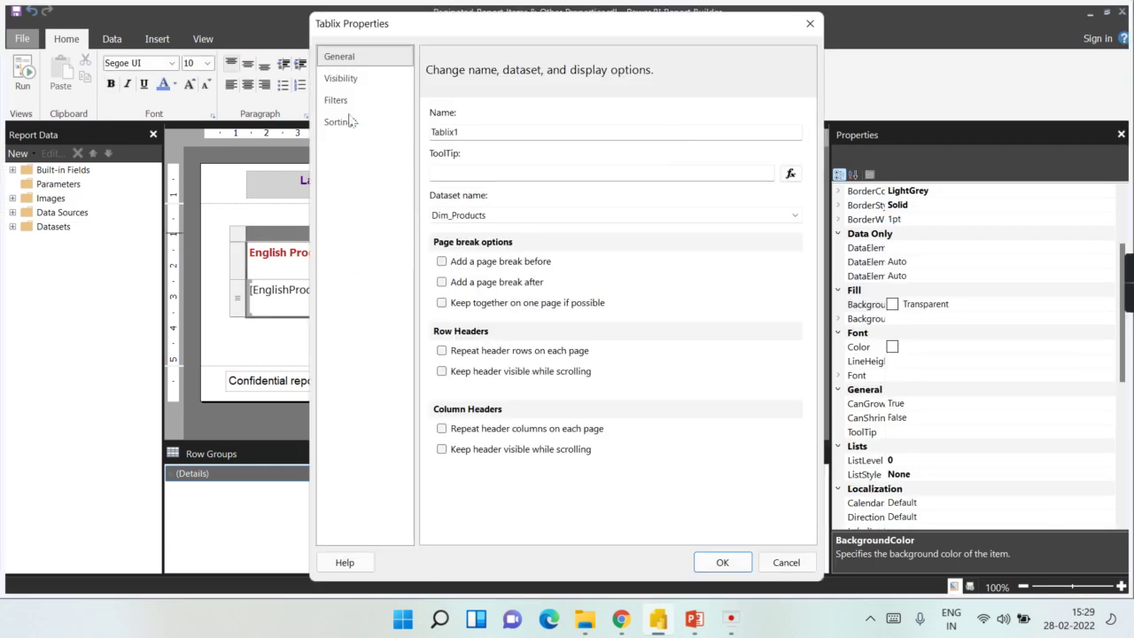
click(351, 121)
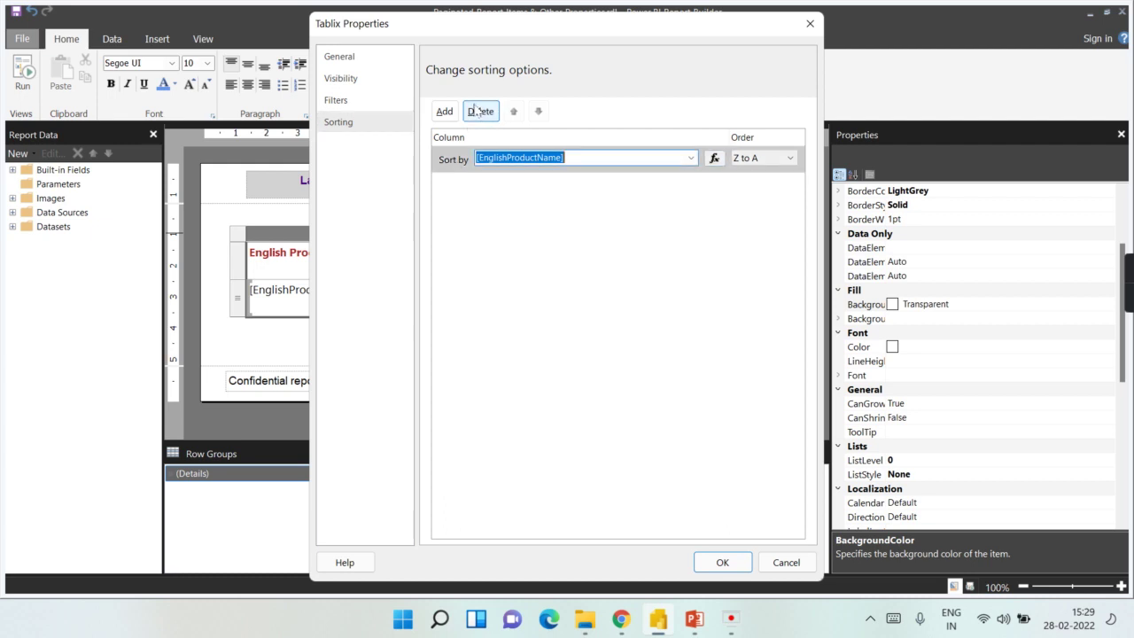
click(480, 111)
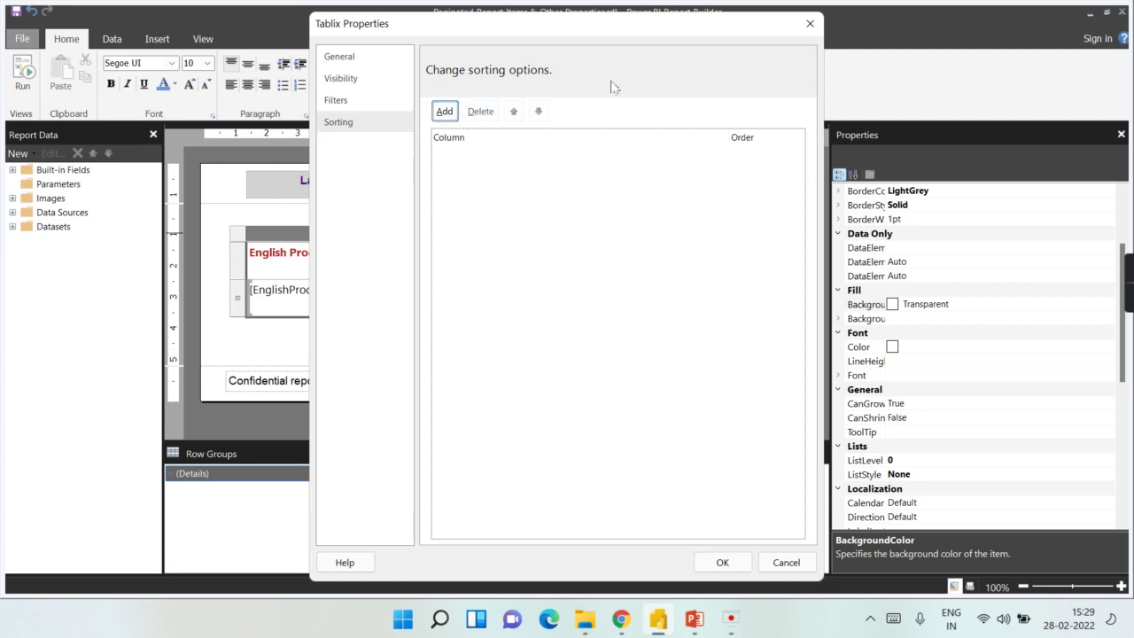
click(809, 27)
click(349, 349)
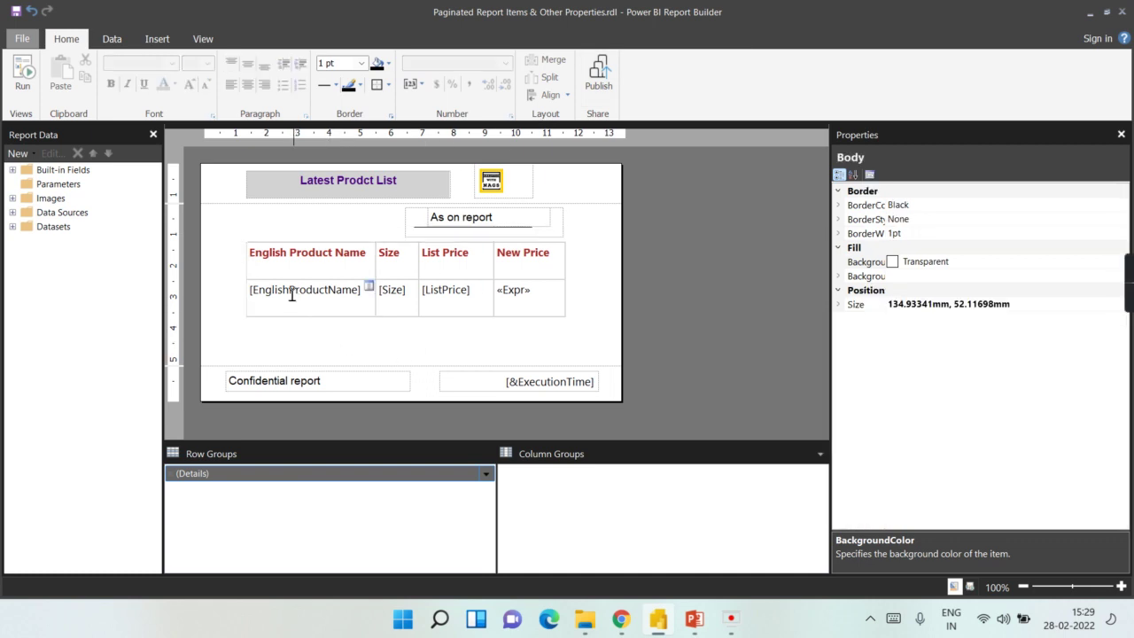
Enable interactive sorting on the [EnglishProductName] value cell, sorting by EnglishProductName
double_click(291, 299)
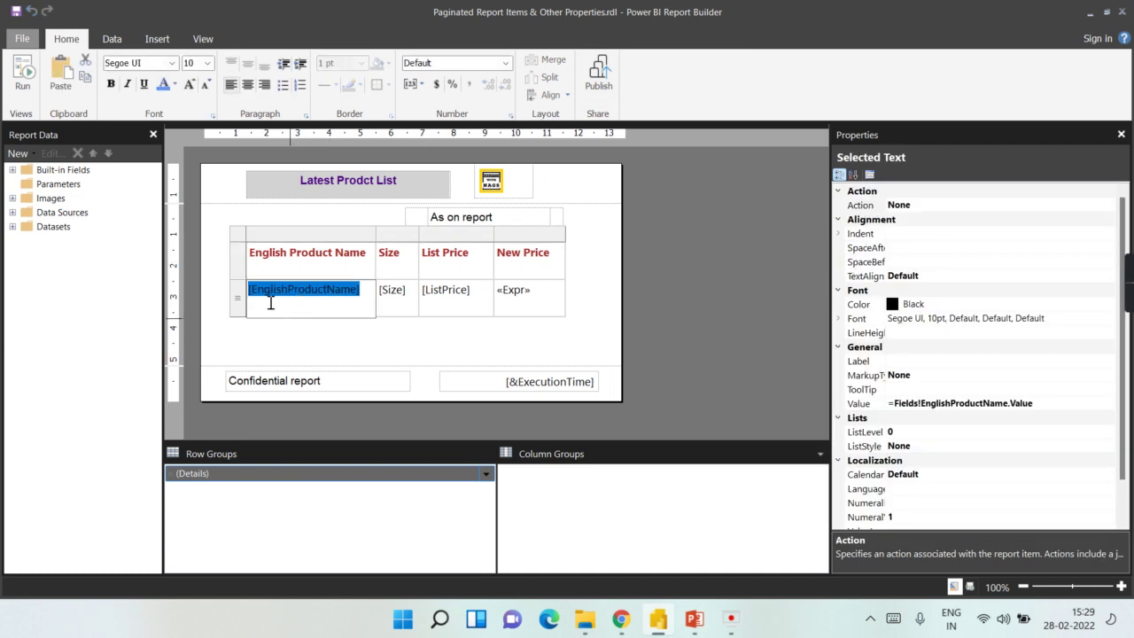
click(335, 343)
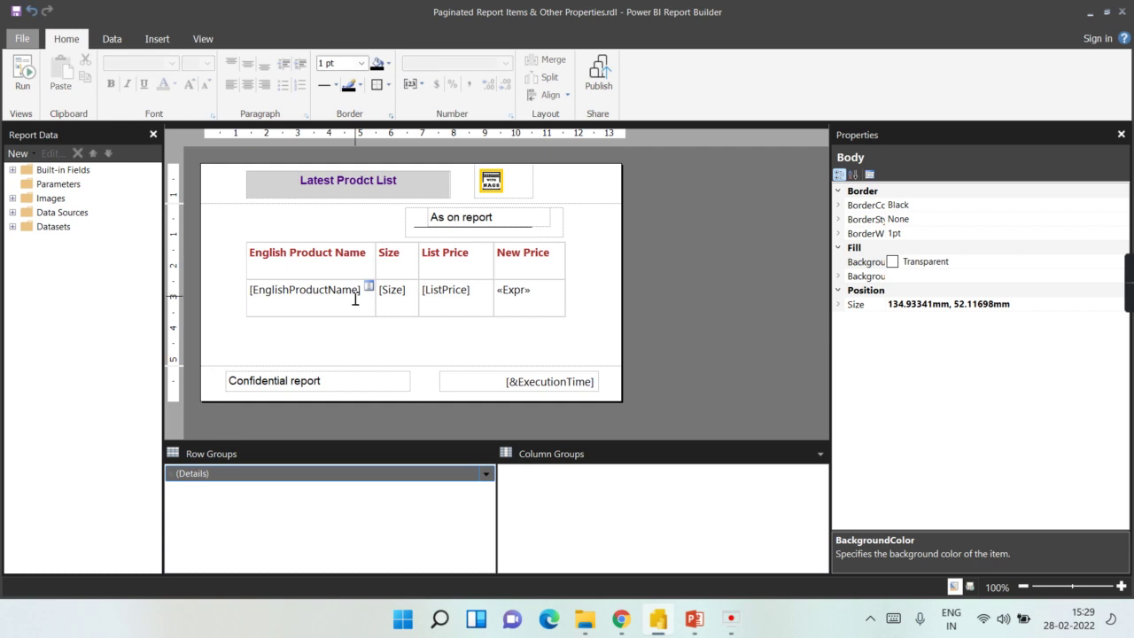
right_click(355, 292)
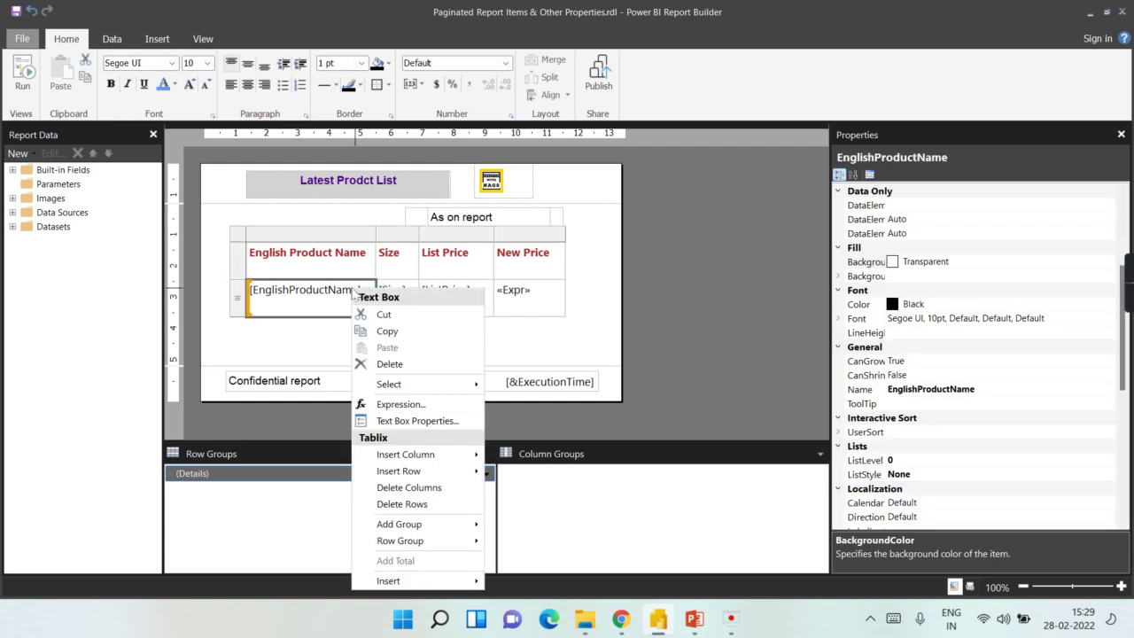
click(424, 429)
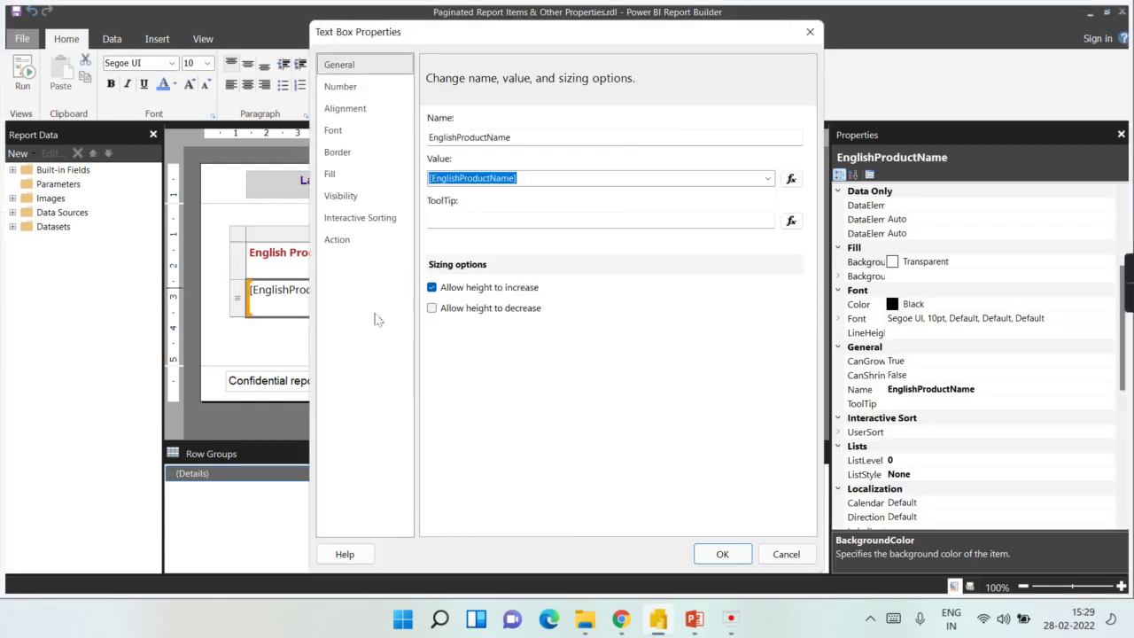
click(371, 226)
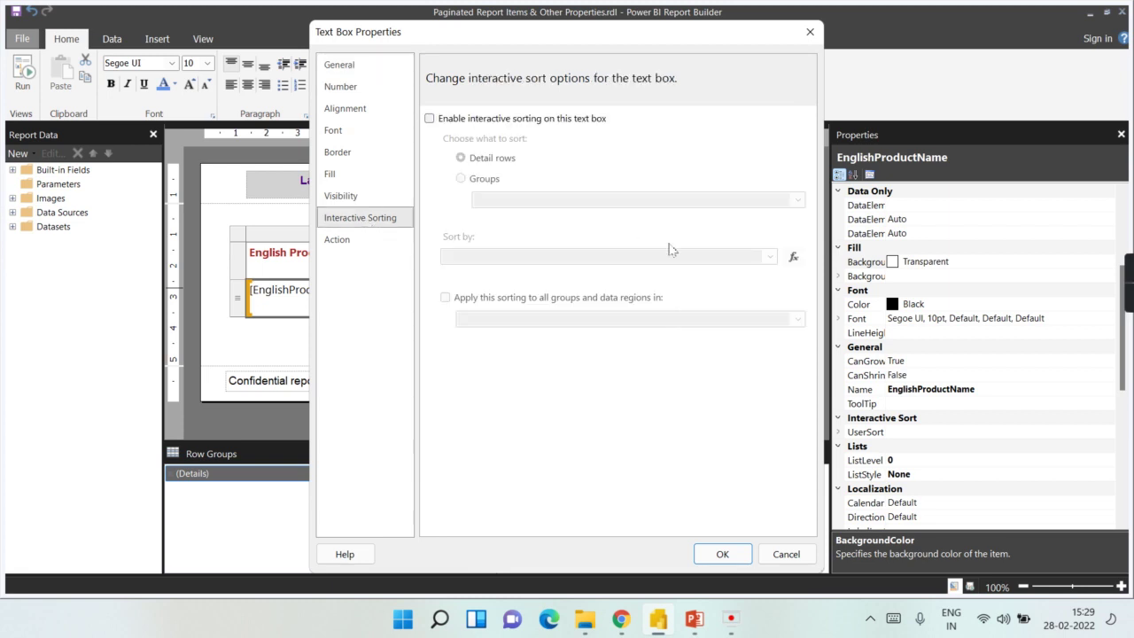
click(469, 121)
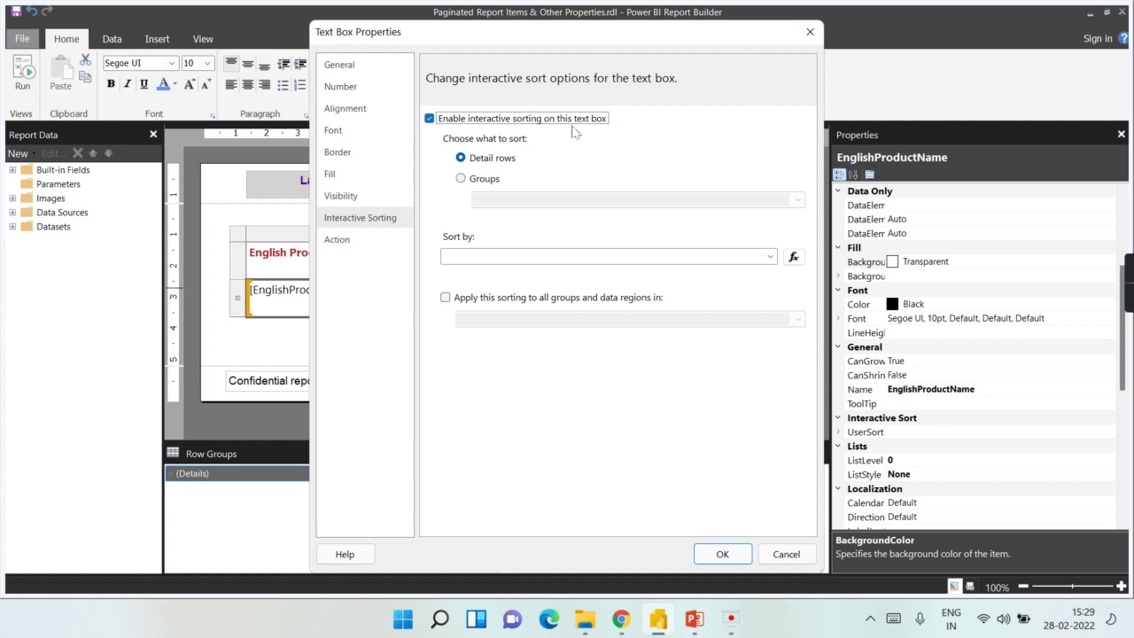
click(770, 257)
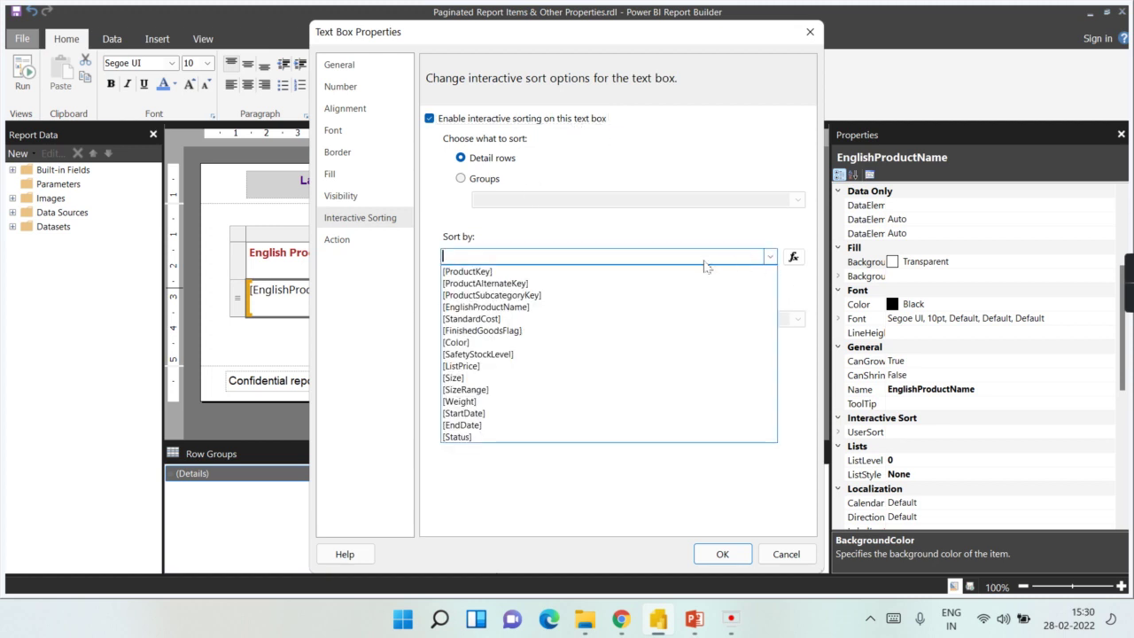
click(536, 311)
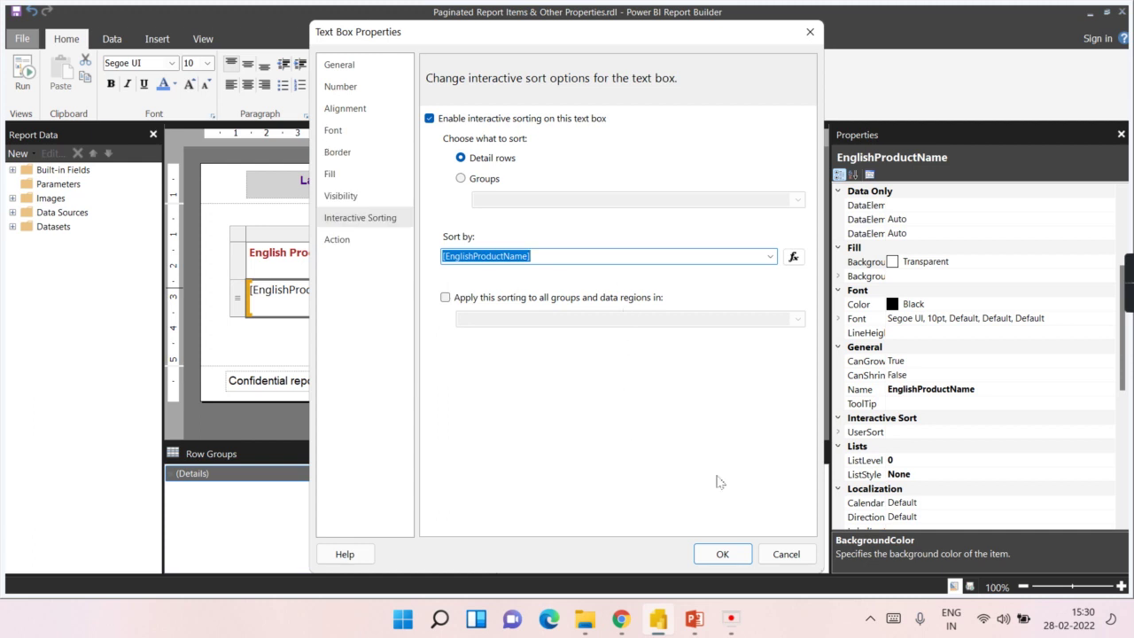
click(723, 554)
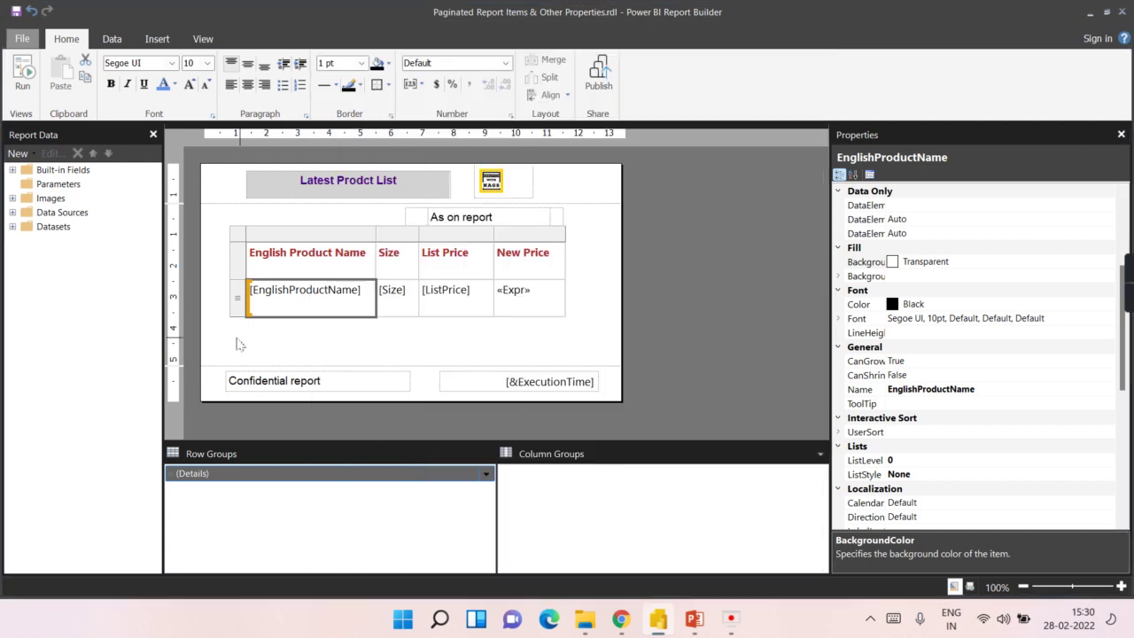
click(266, 292)
click(11, 67)
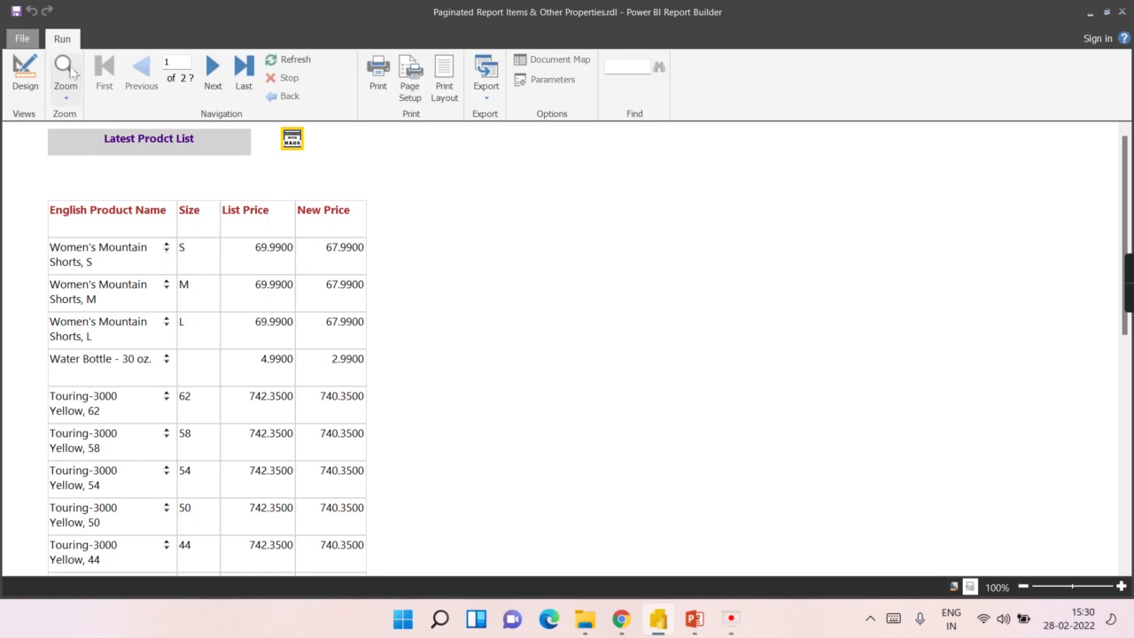
click(24, 76)
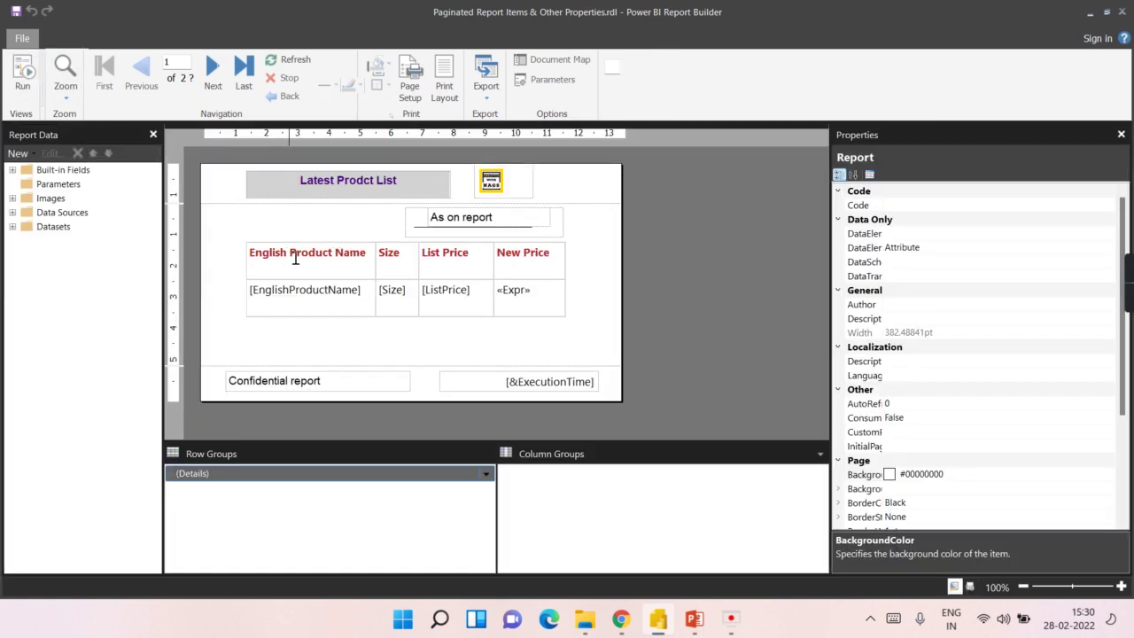
double_click(326, 291)
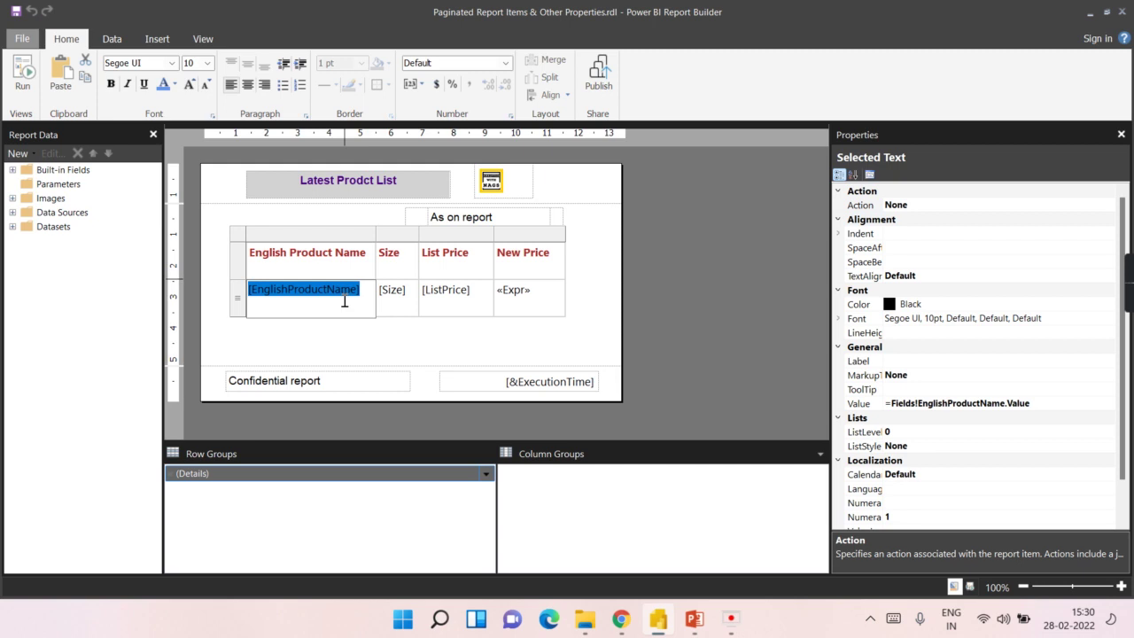
right_click(344, 301)
Turn off interactive sorting on the [EnglishProductName] value cell
click(282, 350)
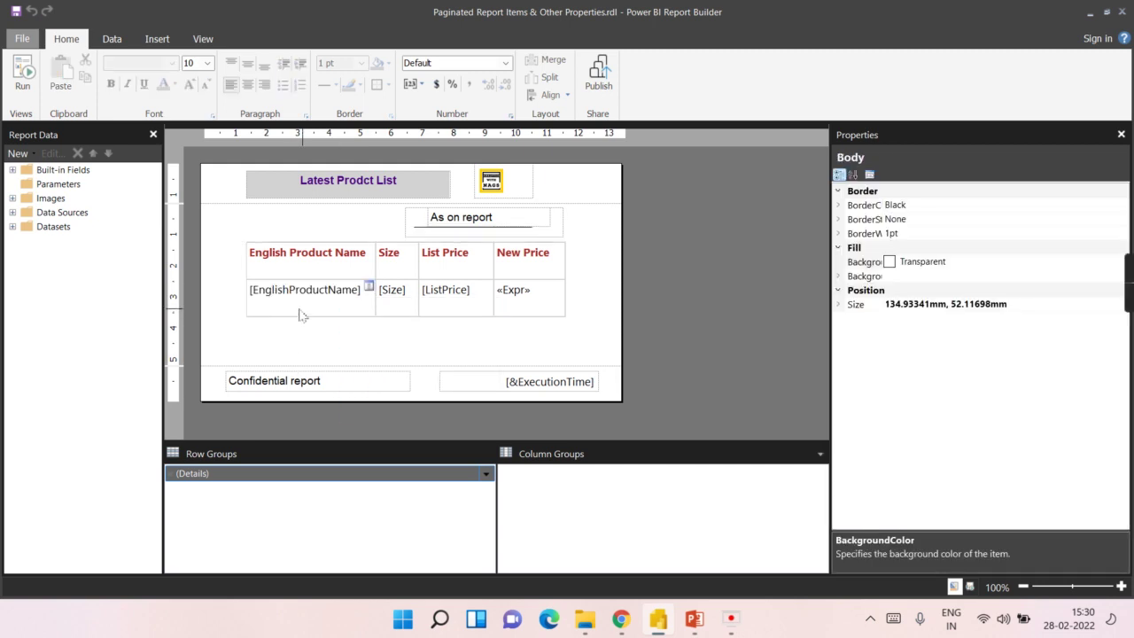
right_click(306, 298)
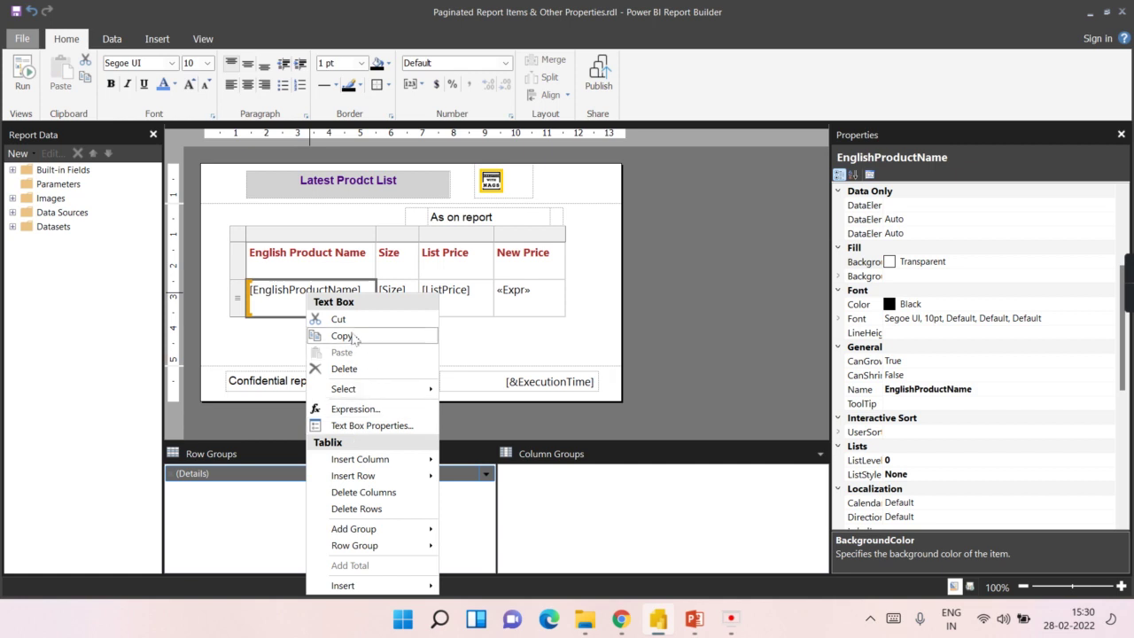
click(347, 427)
click(346, 220)
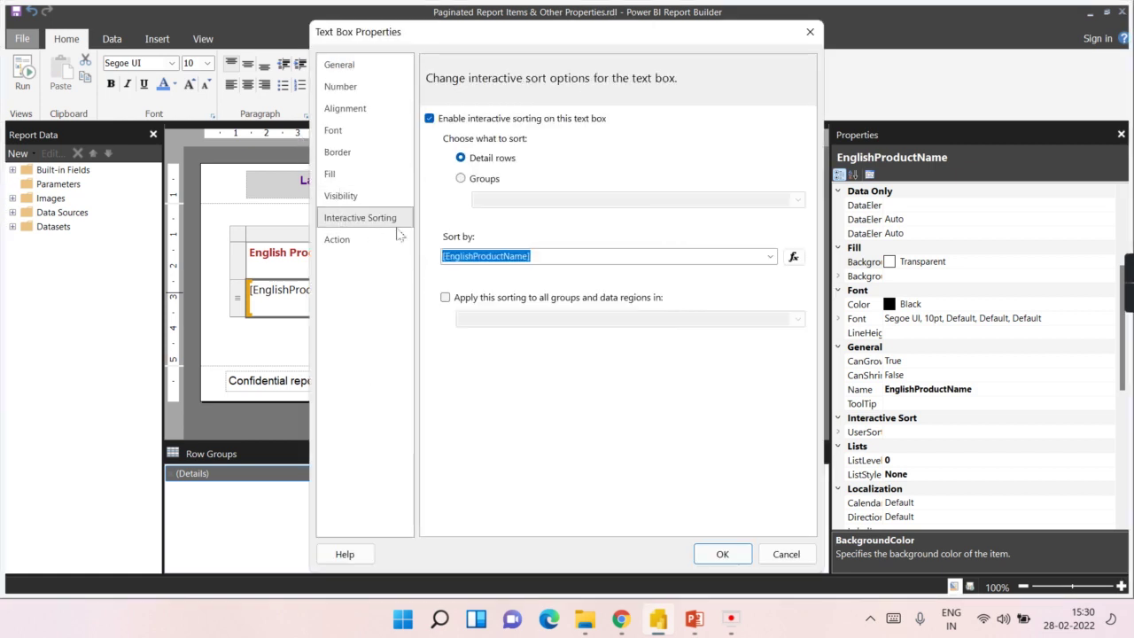
click(722, 554)
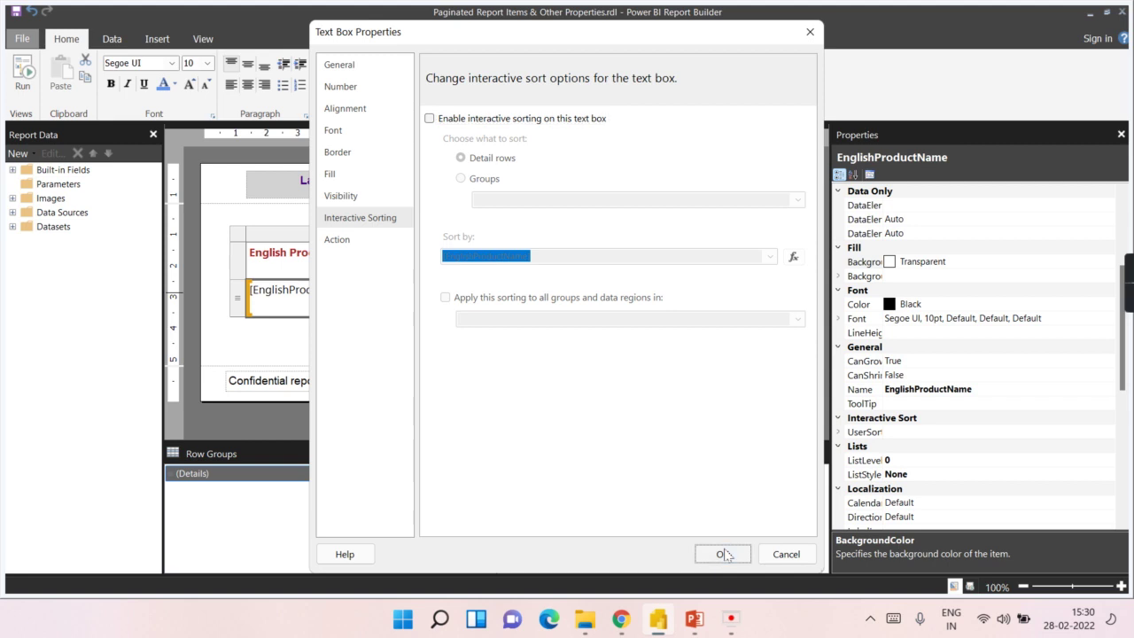
Enable interactive sorting by EnglishProductName on the English Product Name header, then run the report
click(292, 263)
right_click(291, 263)
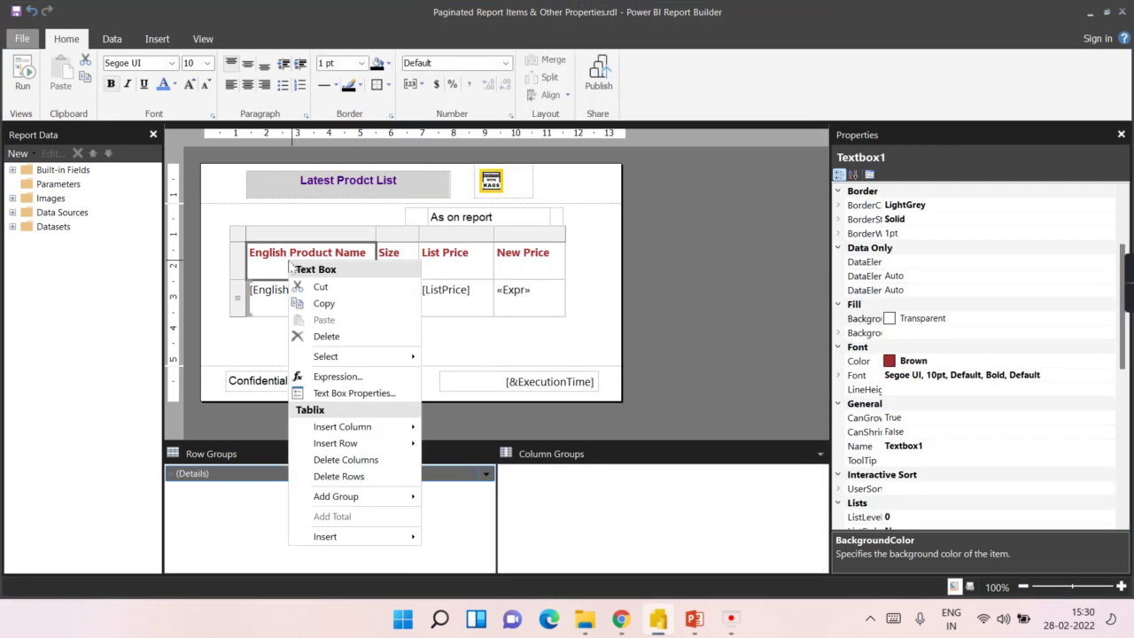
click(352, 394)
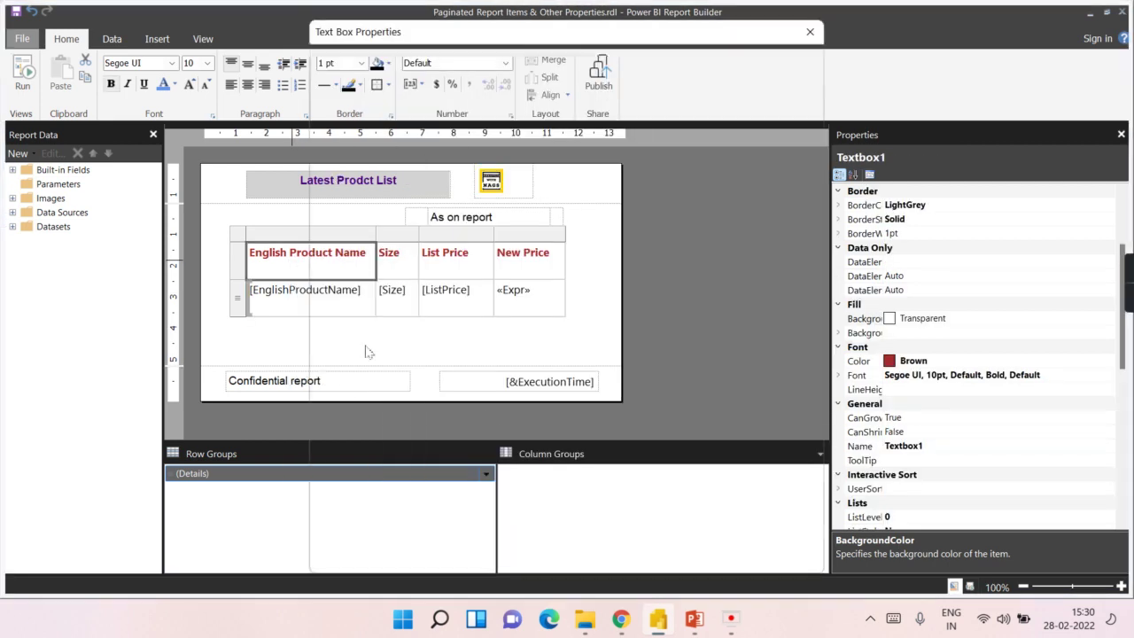
click(359, 217)
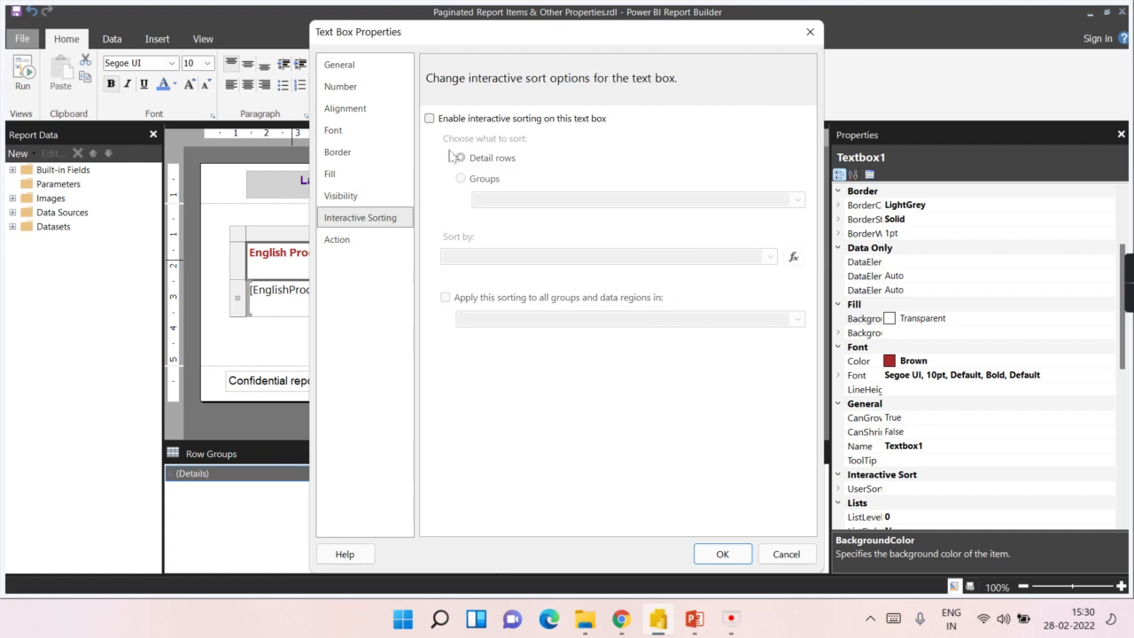
click(431, 117)
click(771, 257)
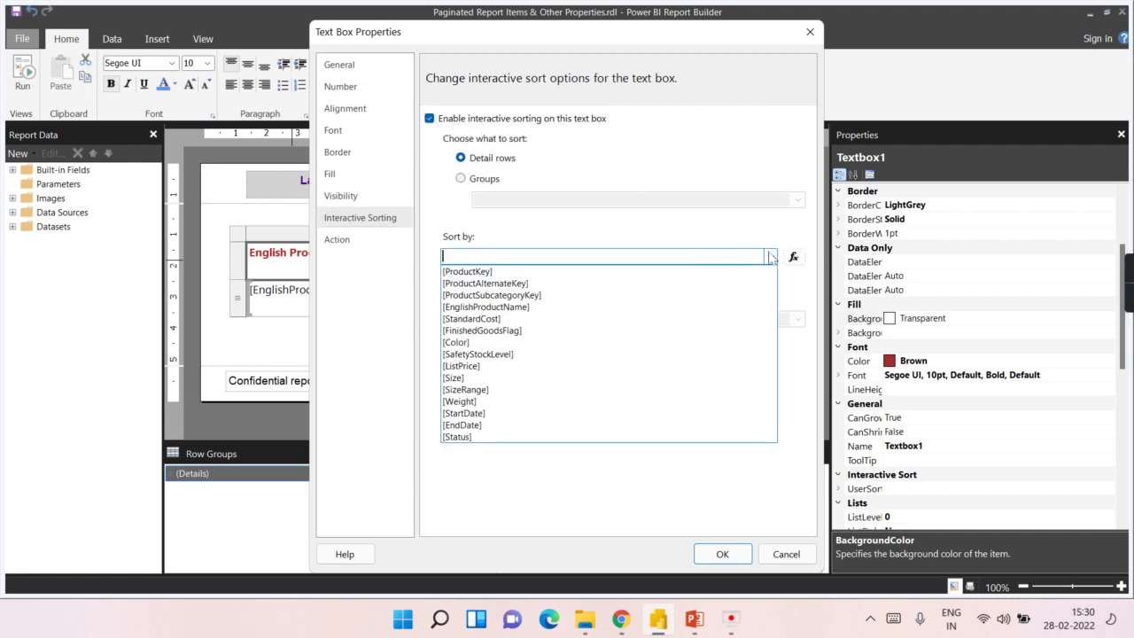
click(610, 307)
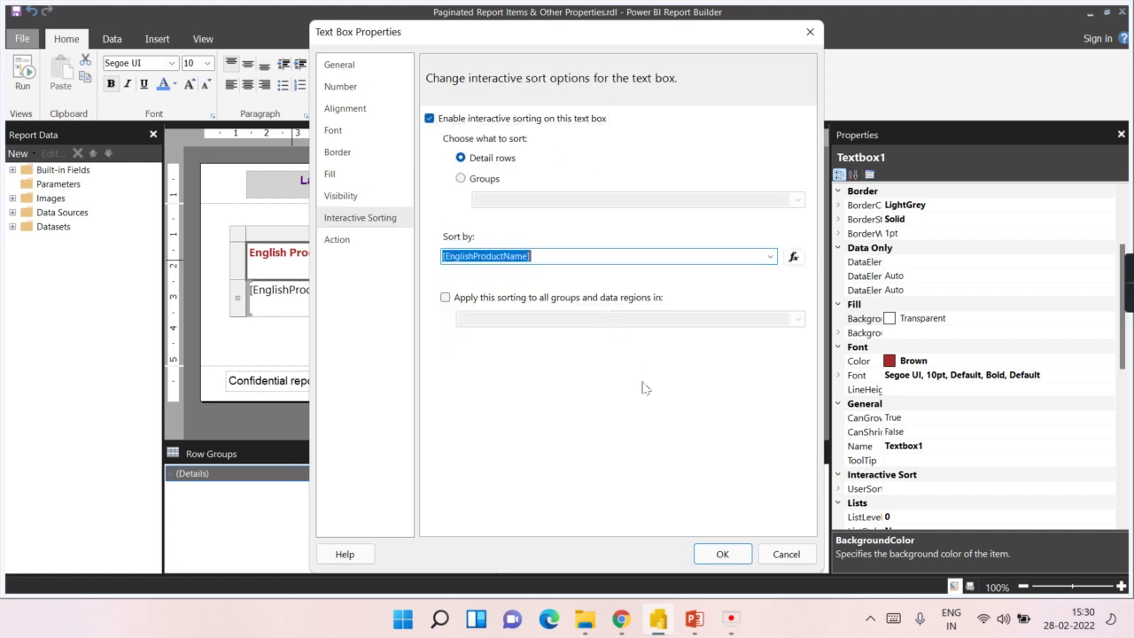
click(722, 554)
click(24, 78)
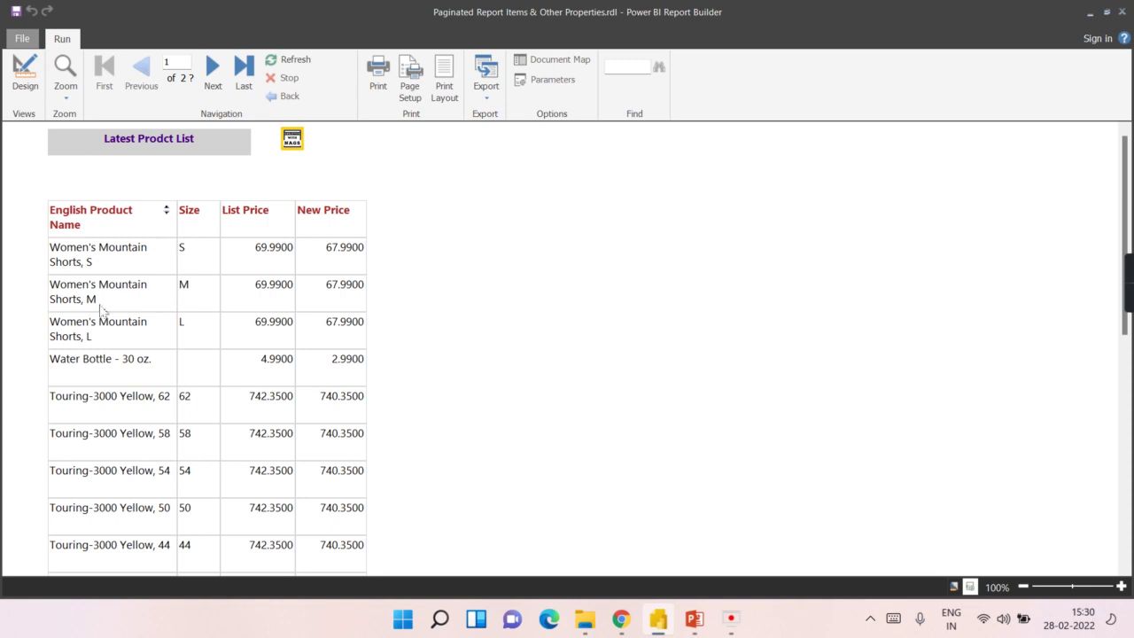
Sort the preview by English Product Name ascending and descending, then return to Design view
click(166, 213)
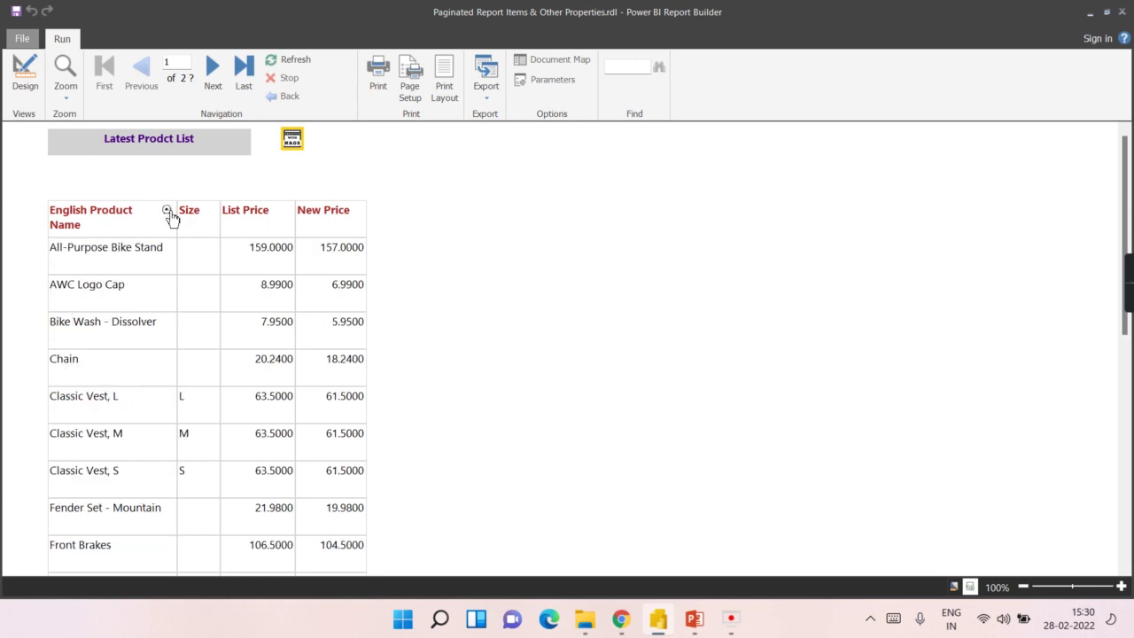
click(167, 212)
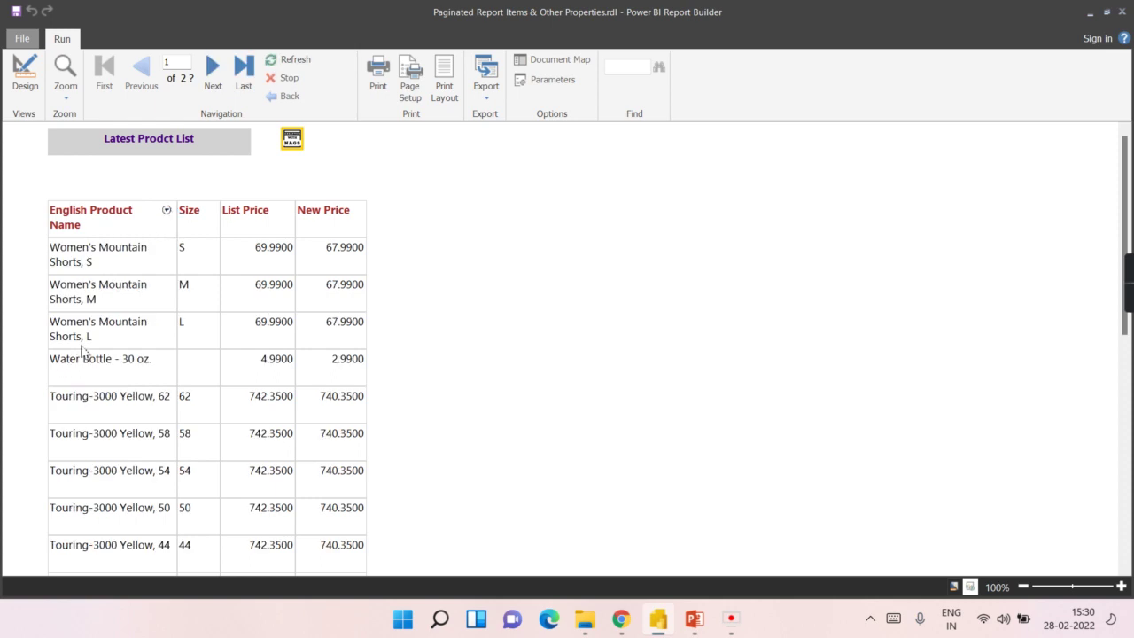
click(25, 75)
click(295, 335)
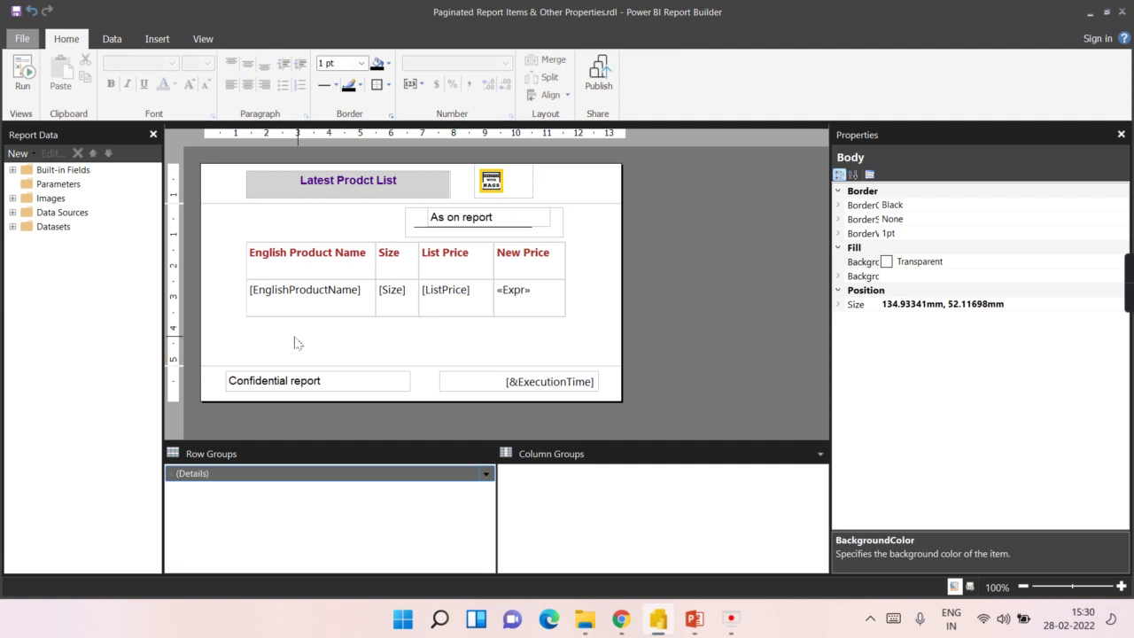
click(326, 257)
click(321, 255)
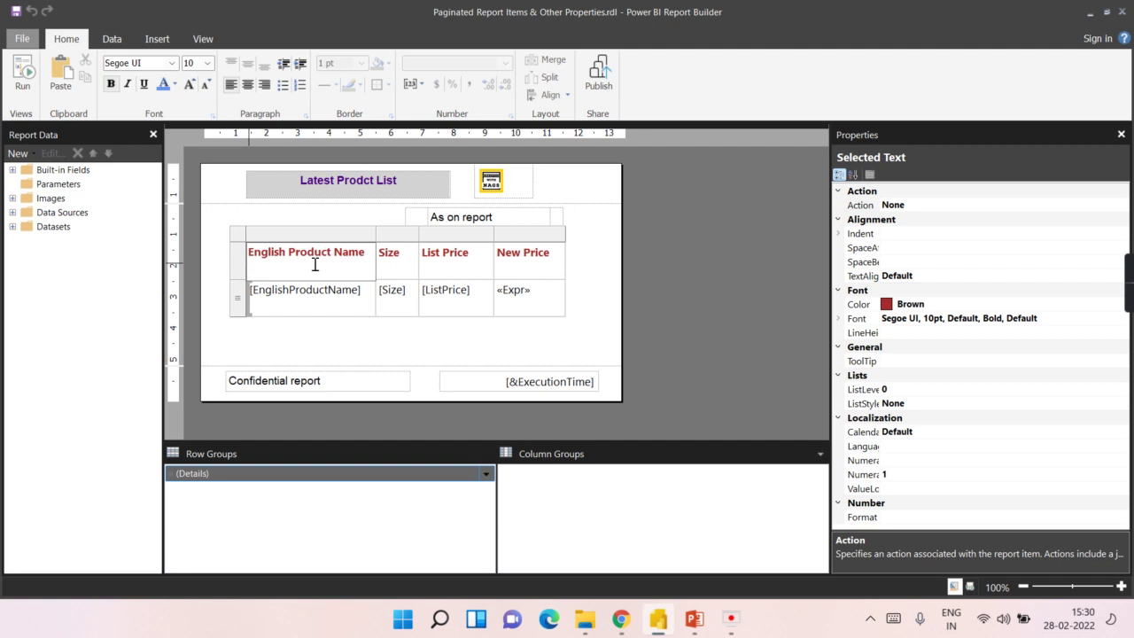
click(616, 309)
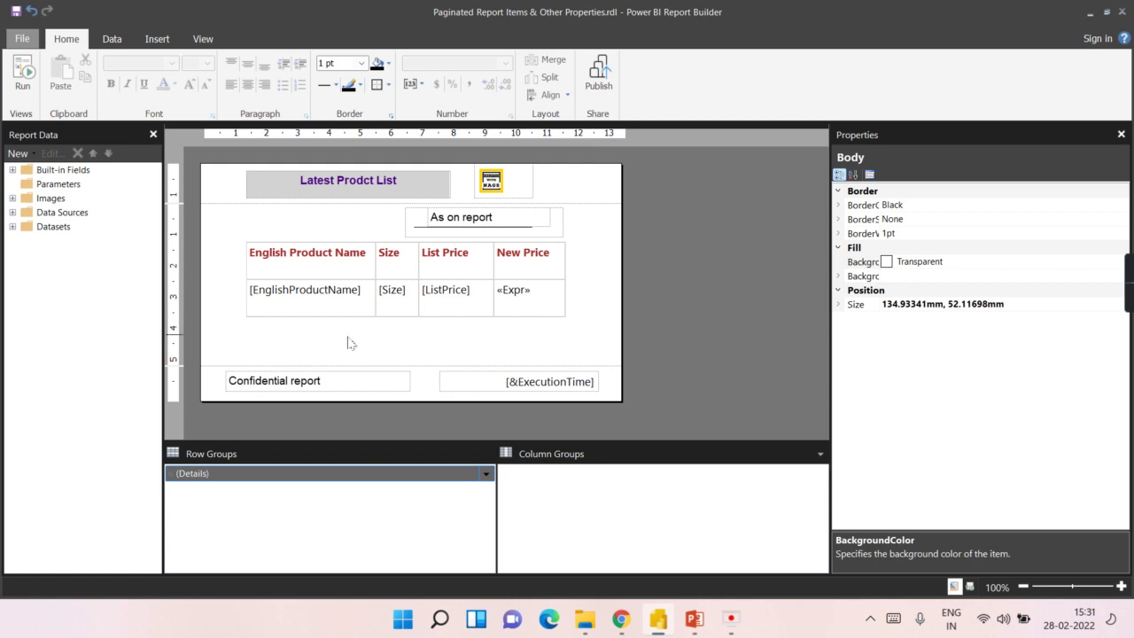
Run the report, page to pages 2 and 3 lacking headers, then back to page 1 and design
click(24, 88)
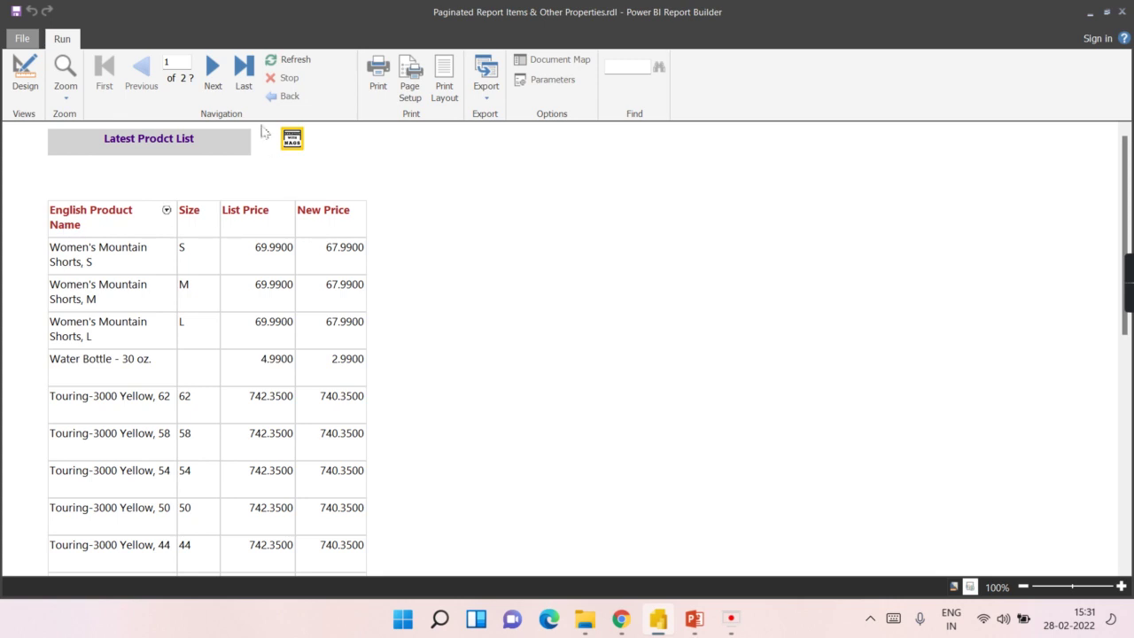
click(213, 71)
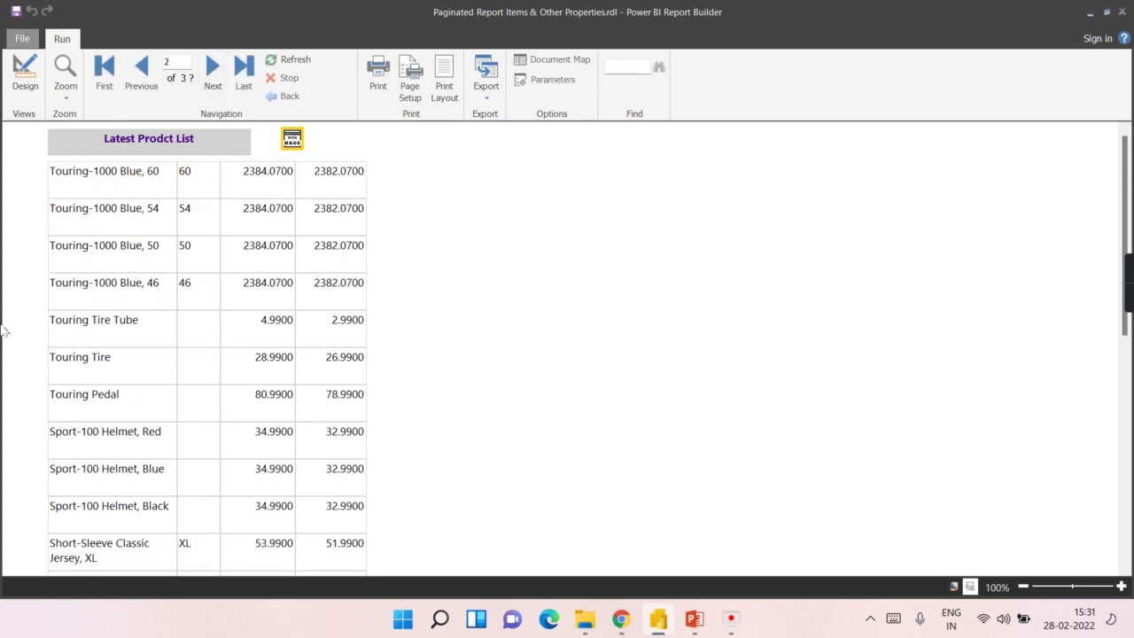
click(213, 71)
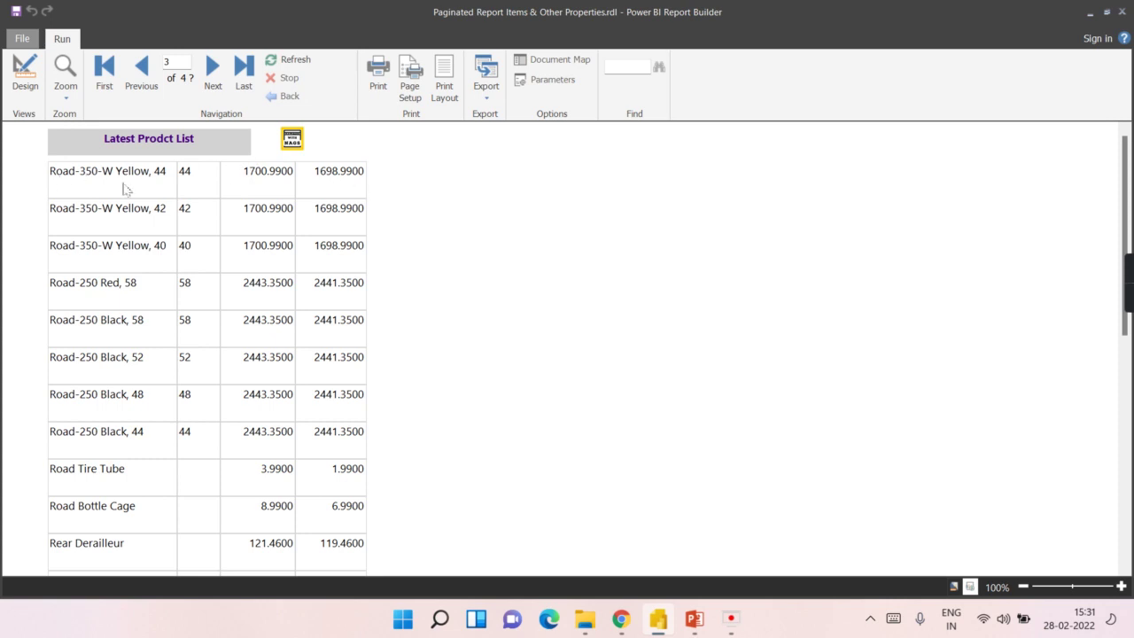
click(141, 84)
click(141, 85)
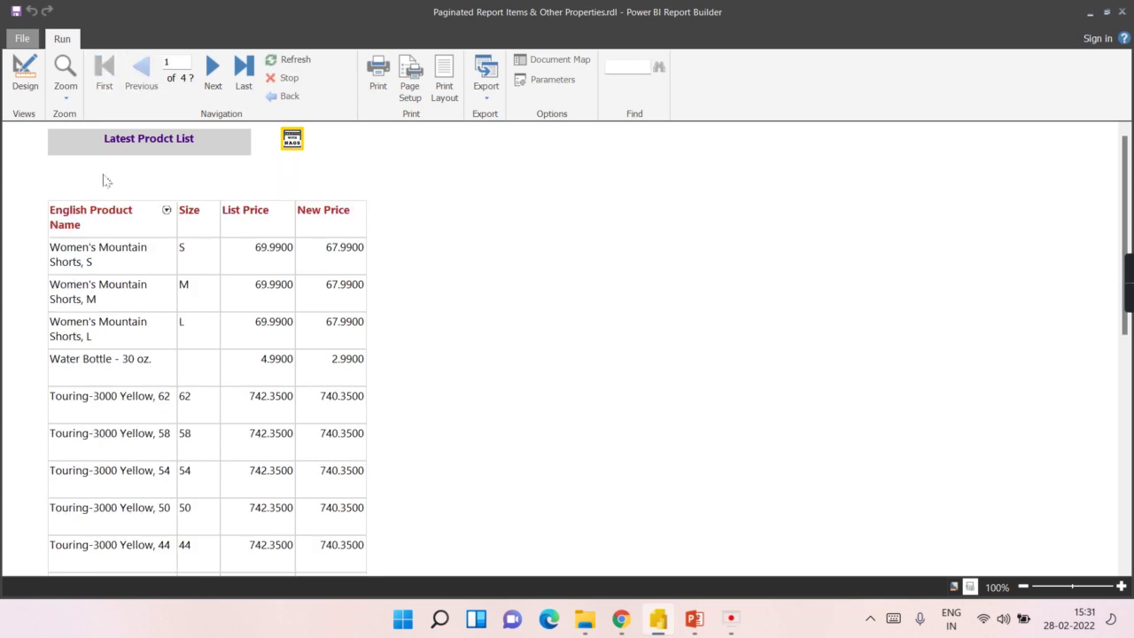
click(36, 99)
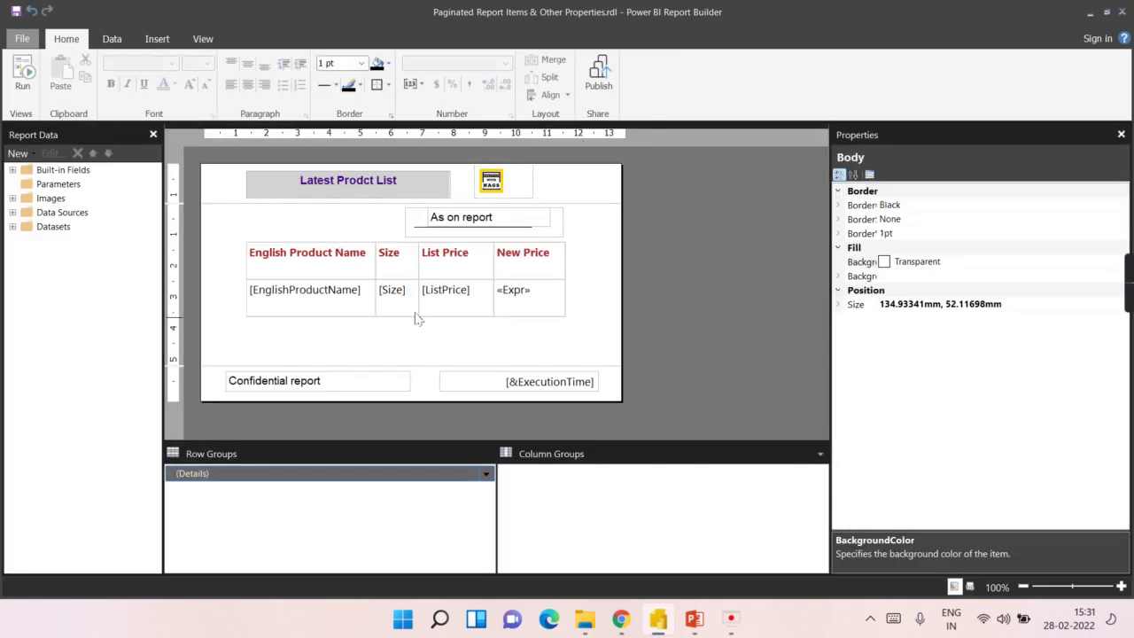
Select the product table, switch the grouping pane to Advanced Mode, and select the static header row member
double_click(368, 288)
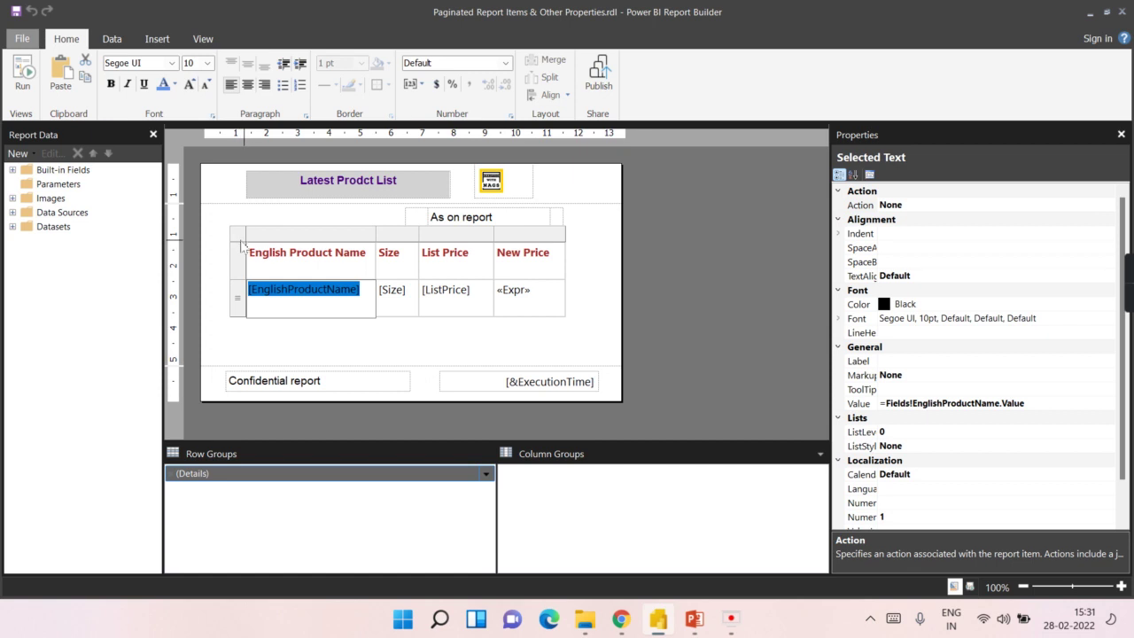
click(241, 246)
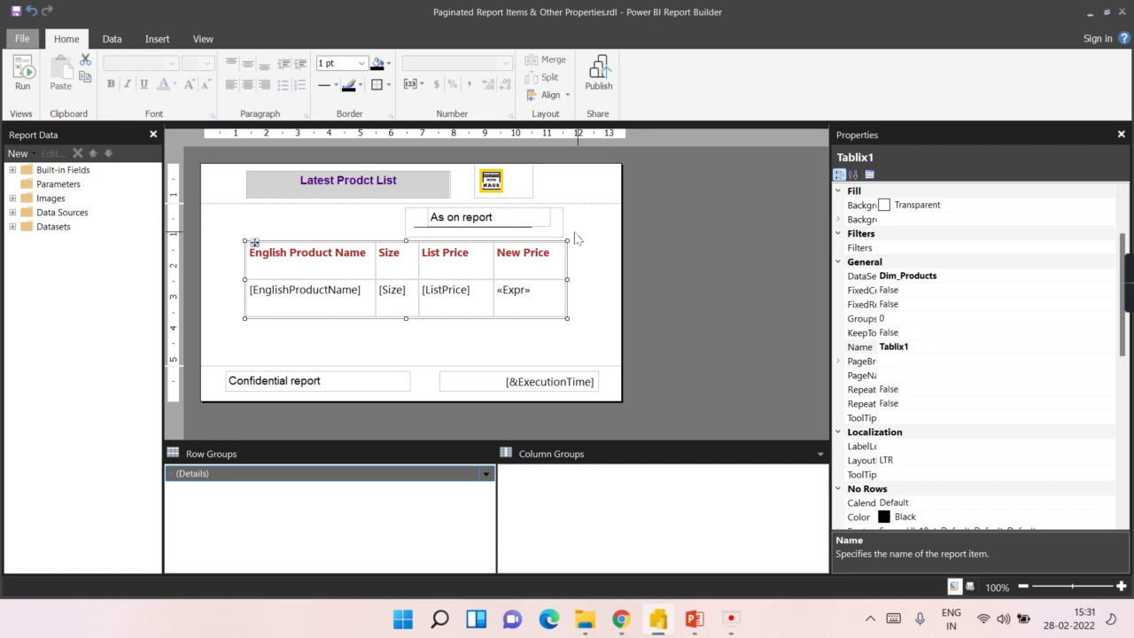
click(820, 457)
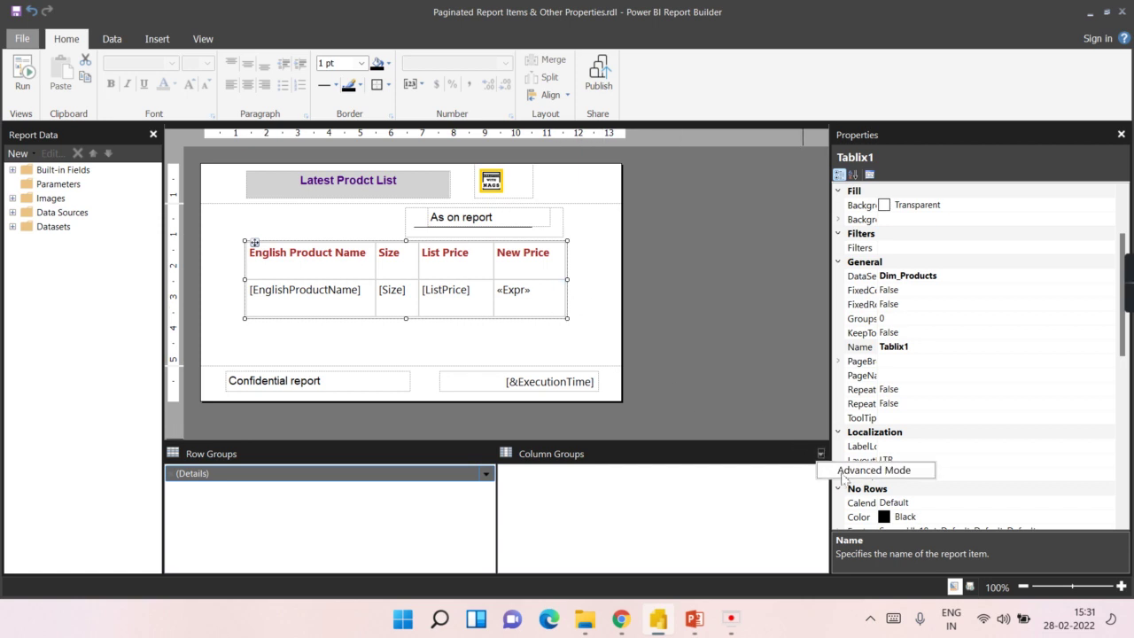
click(842, 473)
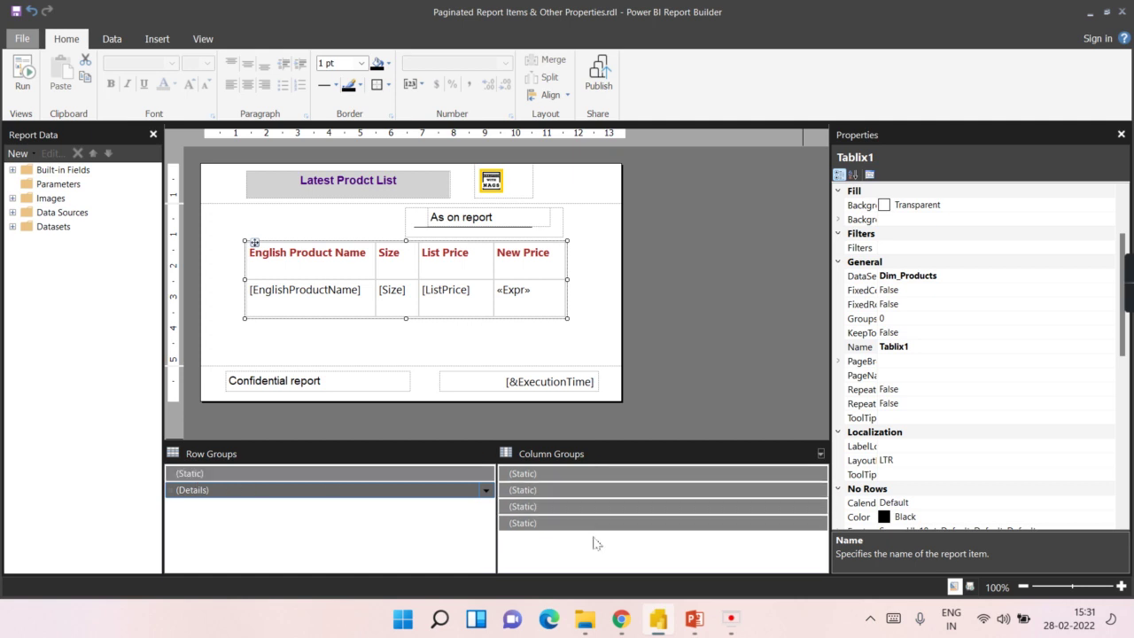
click(220, 478)
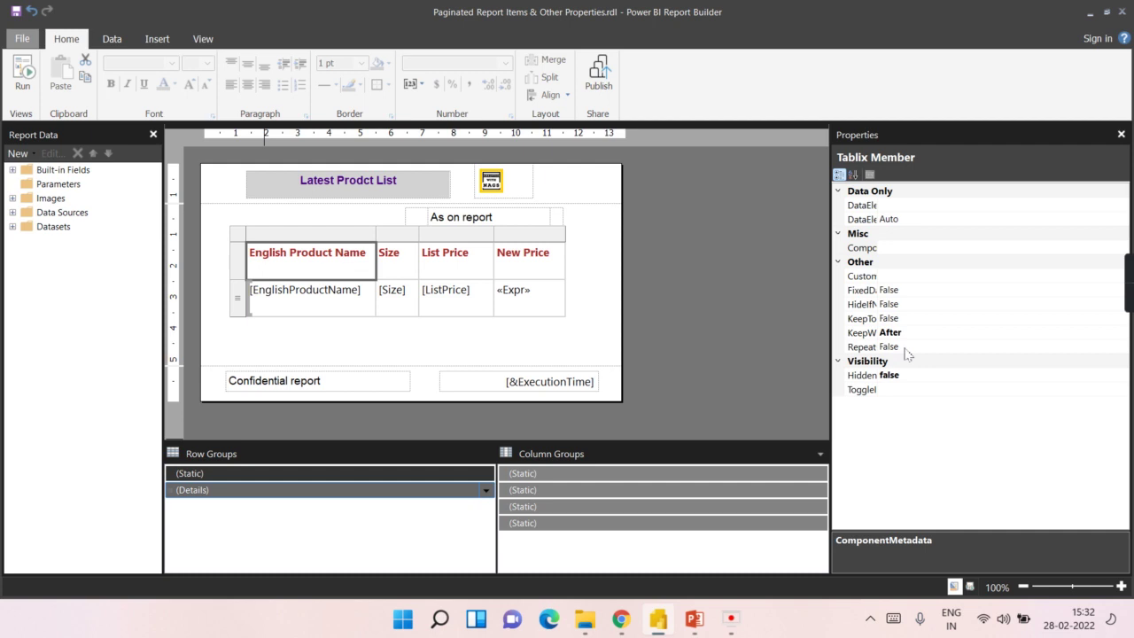
Set the static header row's RepeatOnNewPage property to True and run the report preview
click(904, 347)
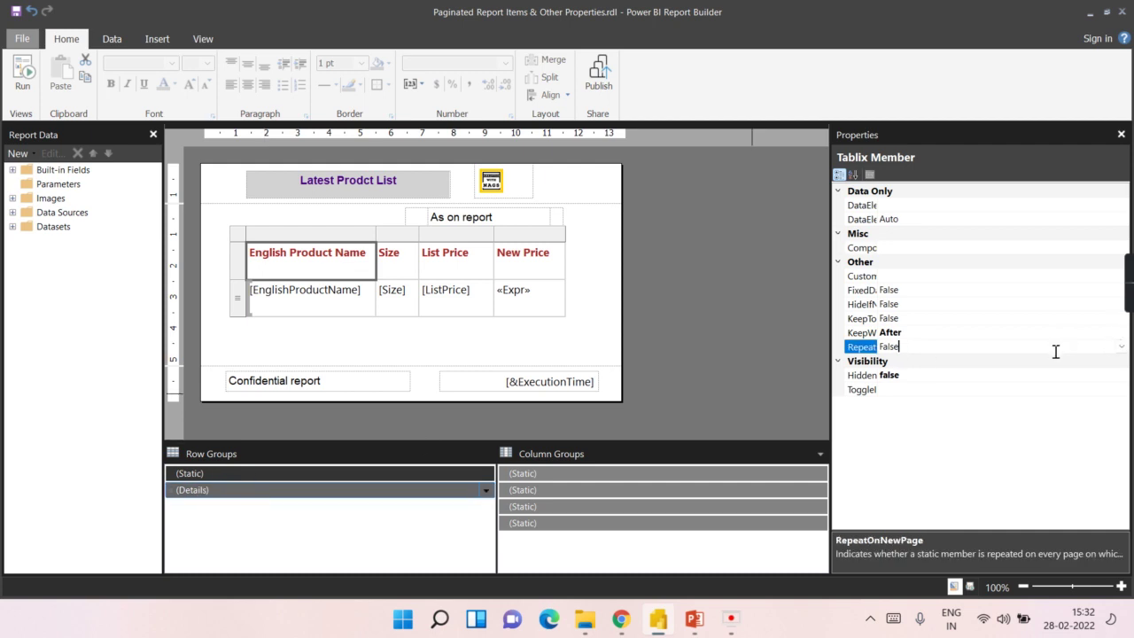
click(1122, 346)
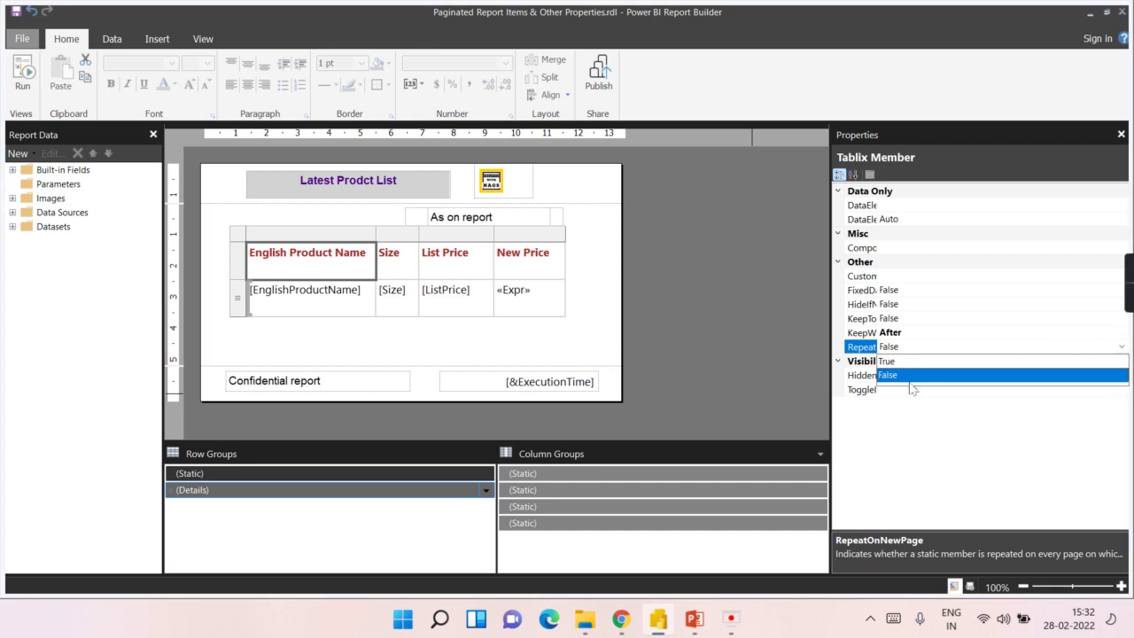
click(890, 362)
click(764, 355)
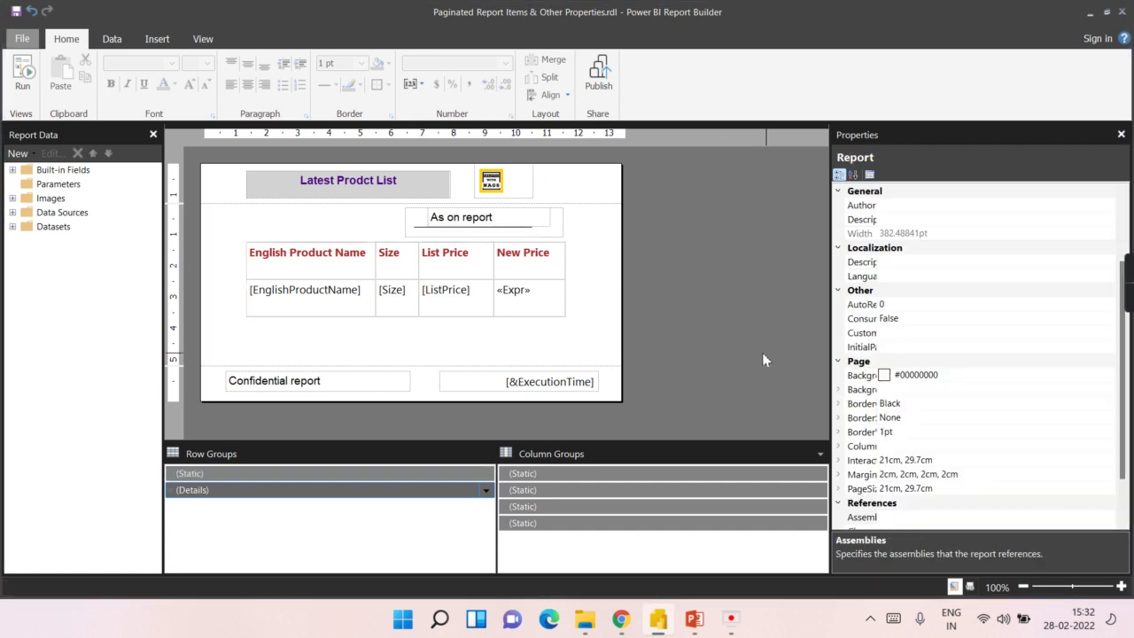
click(23, 72)
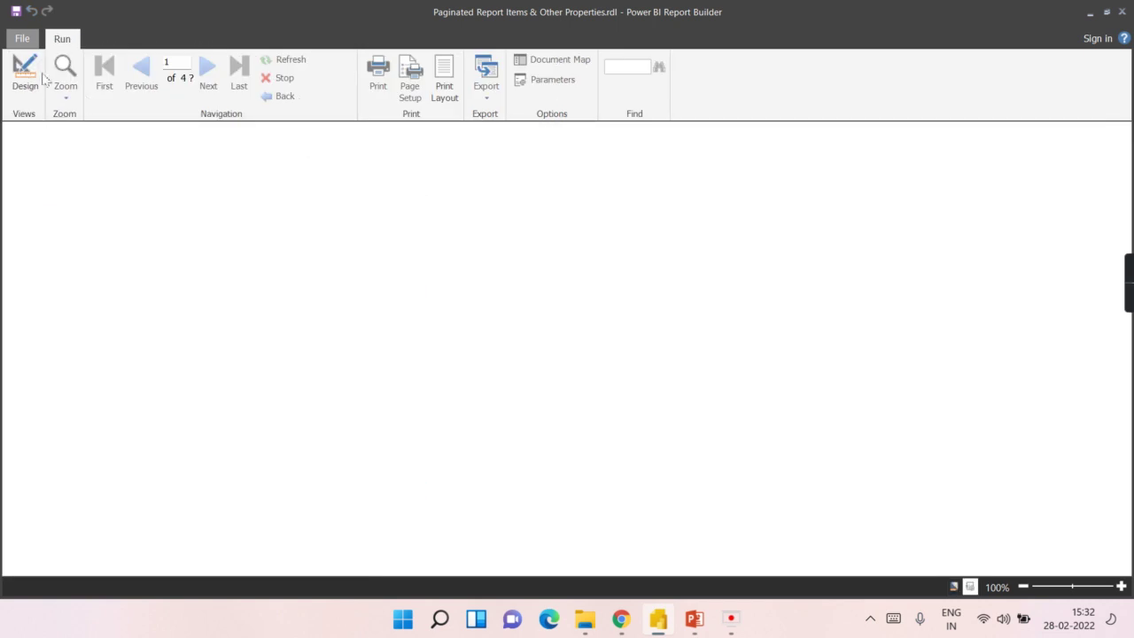
Check the repeated headers on preview pages 2, 3 and 4, return to page 1, then go back to Design view
click(212, 69)
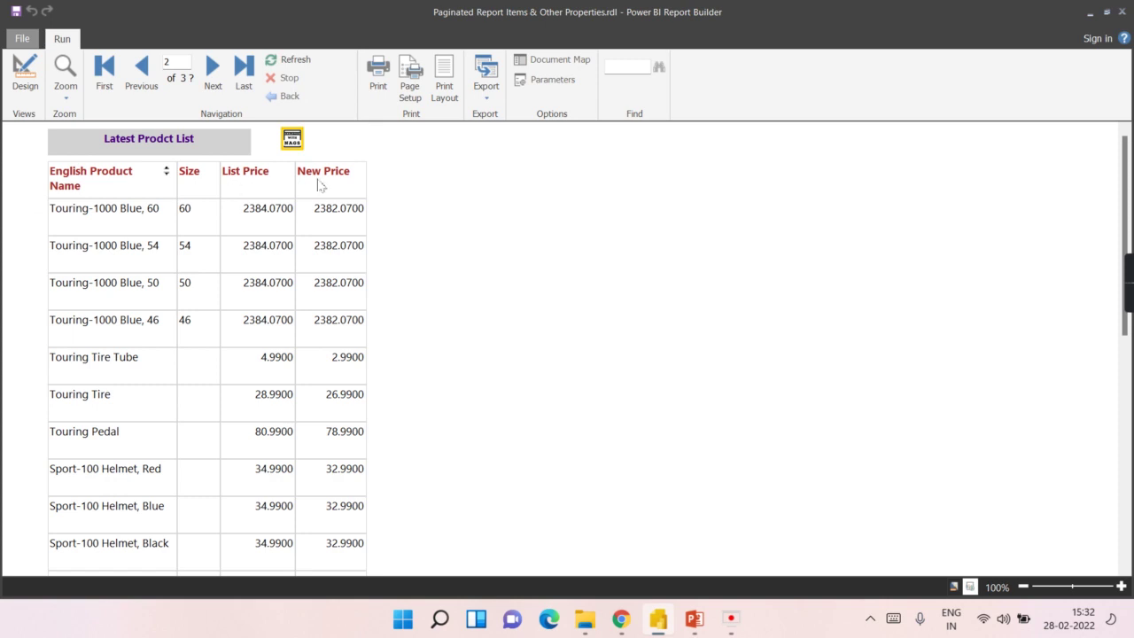
click(213, 71)
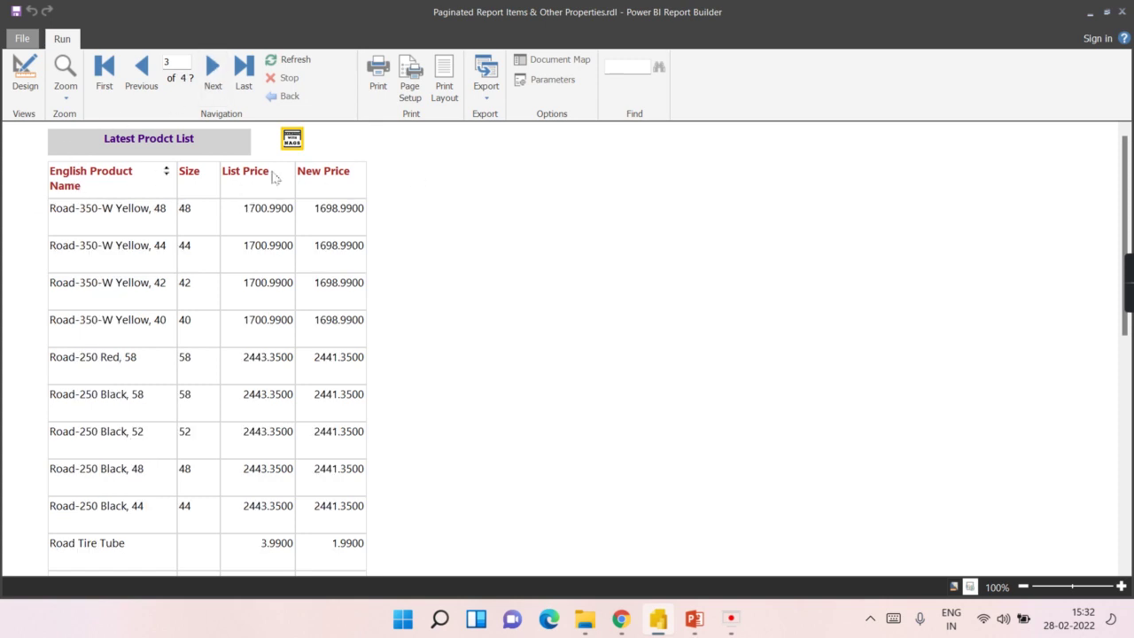
click(216, 78)
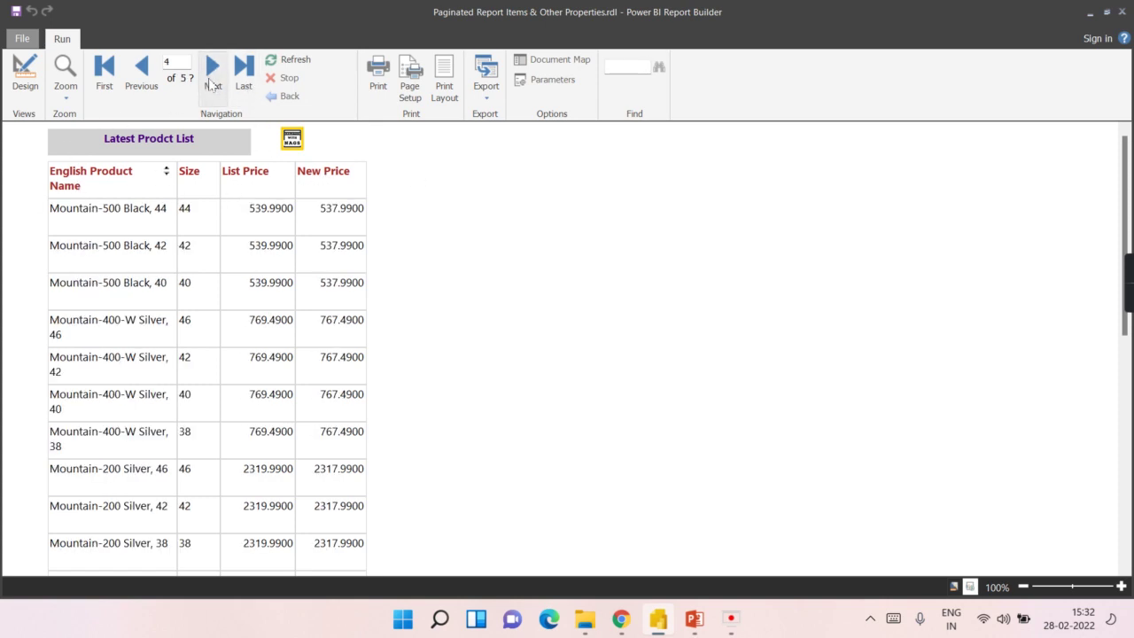
click(106, 69)
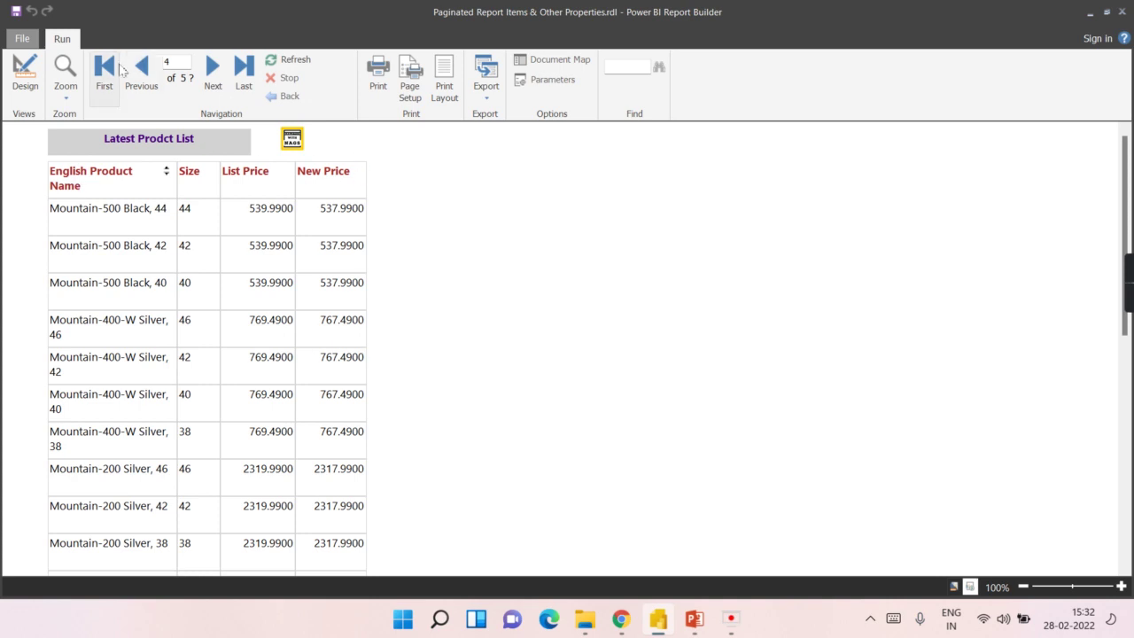
click(25, 73)
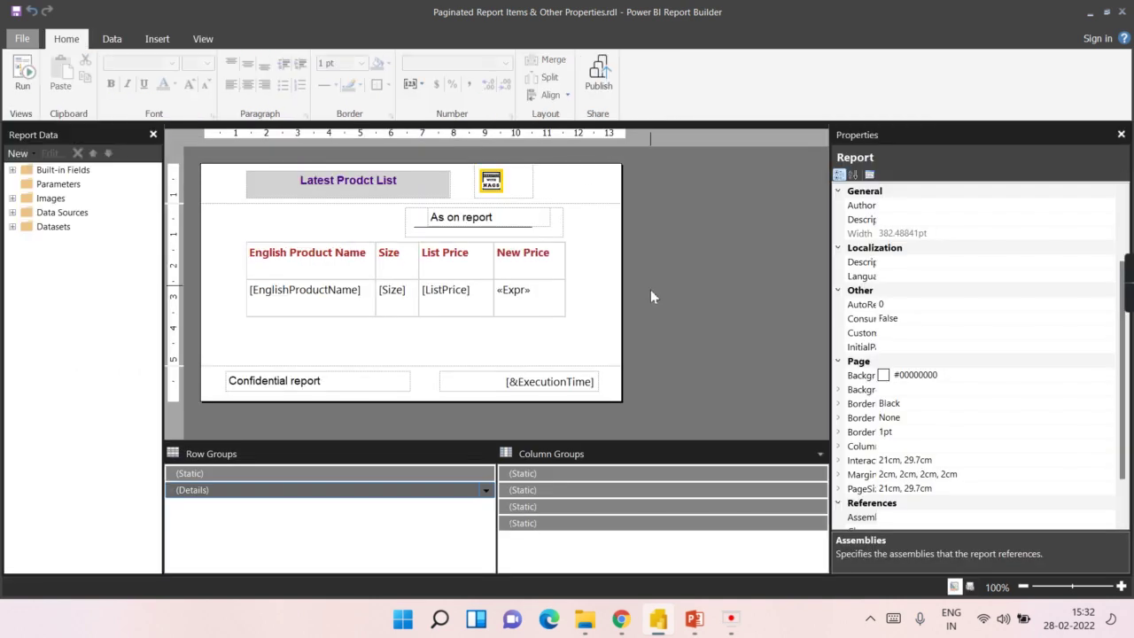
click(596, 294)
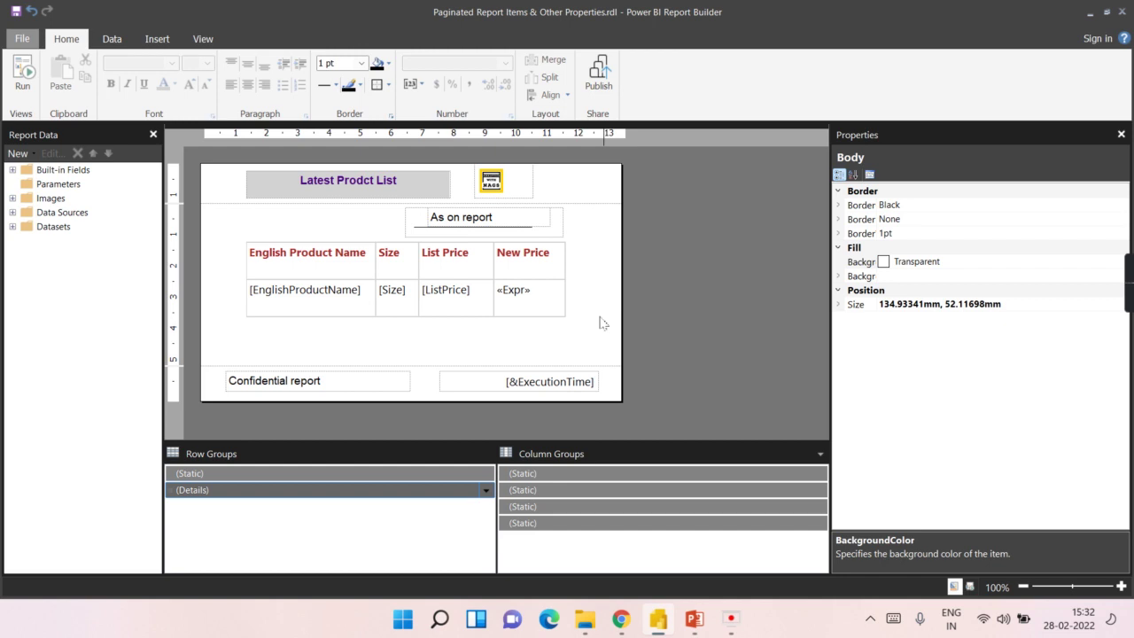